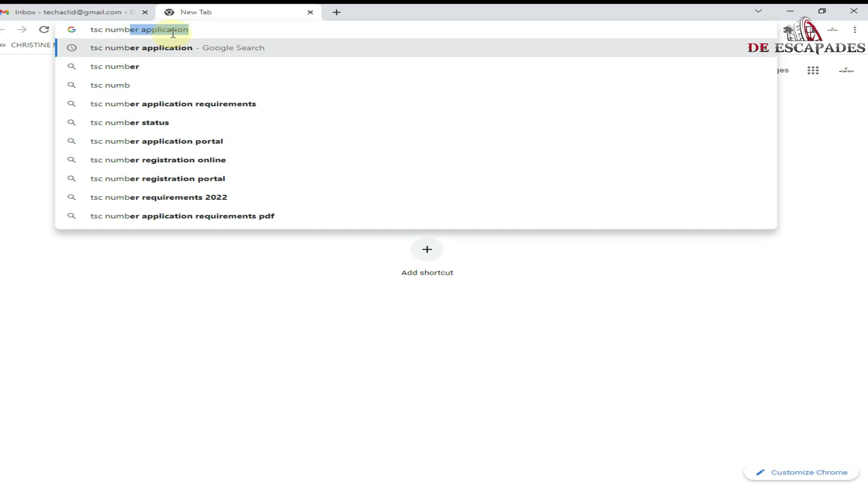
# - Search Google for 'tsc new number registration' and open the first result in a new tab
pyautogui.write('n')
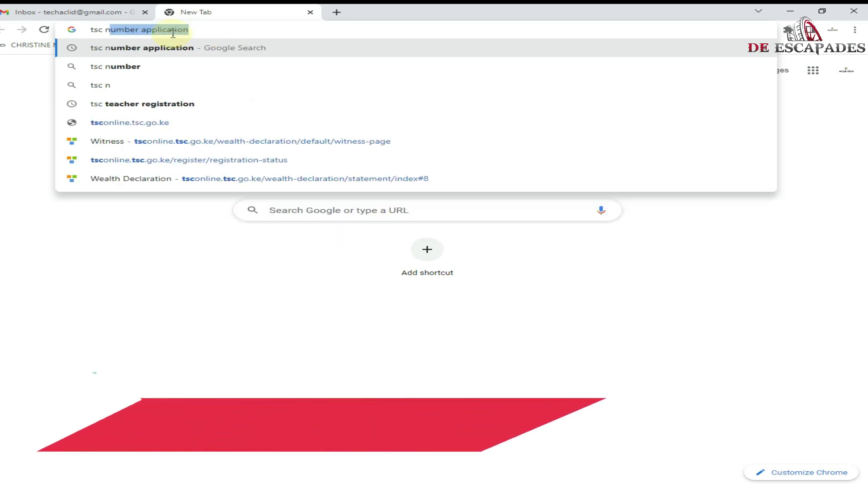
pyautogui.write('ew num')
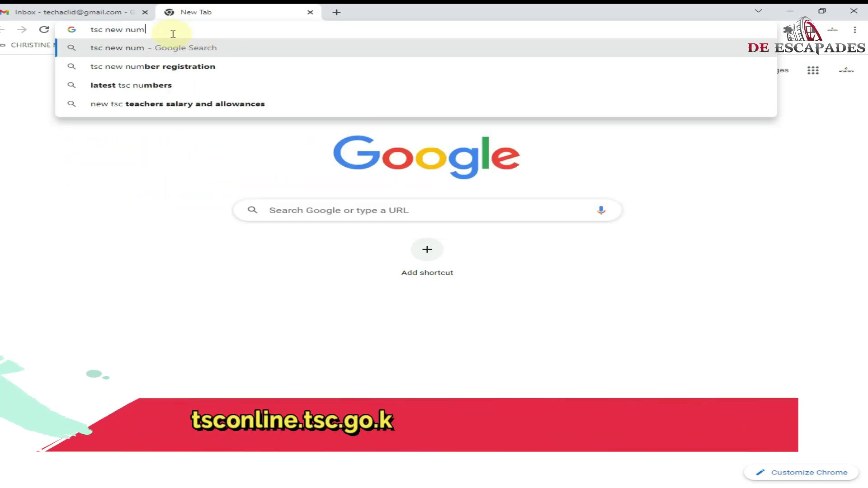
pyautogui.press('Down')
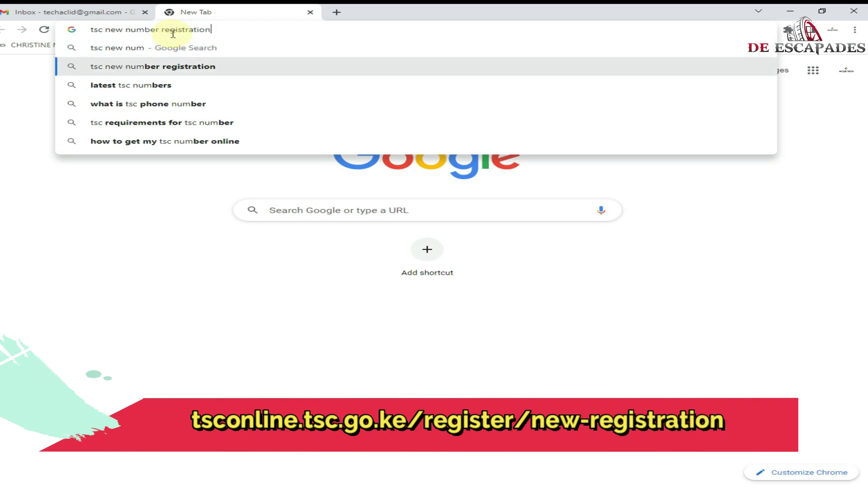
pyautogui.press('Return')
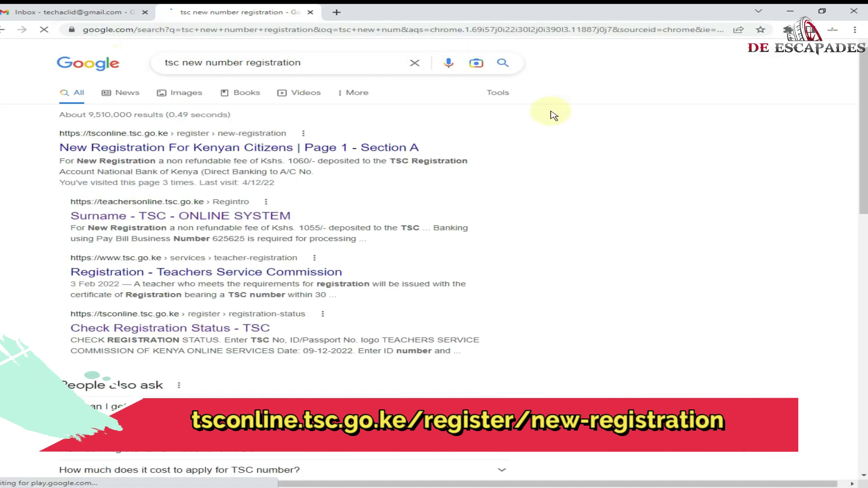
pyautogui.rightClick(303, 146)
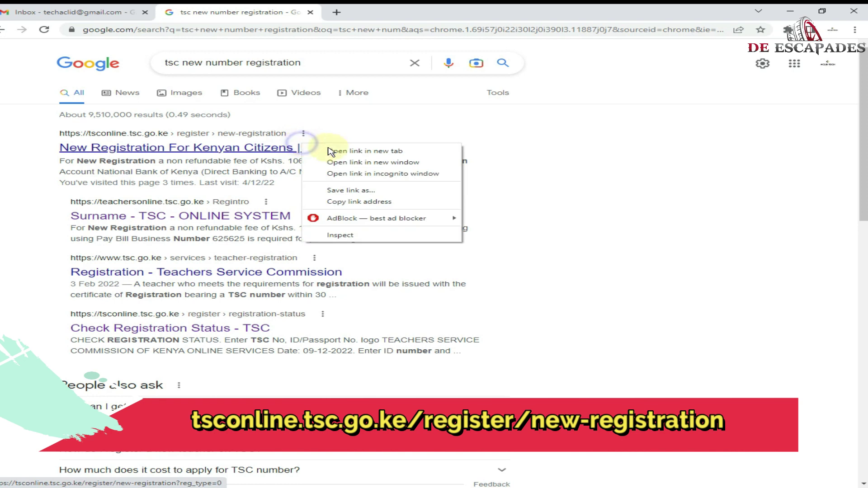
pyautogui.click(343, 151)
# - Switch to the New Registration tab and enter the applicant's ID number
pyautogui.click(398, 12)
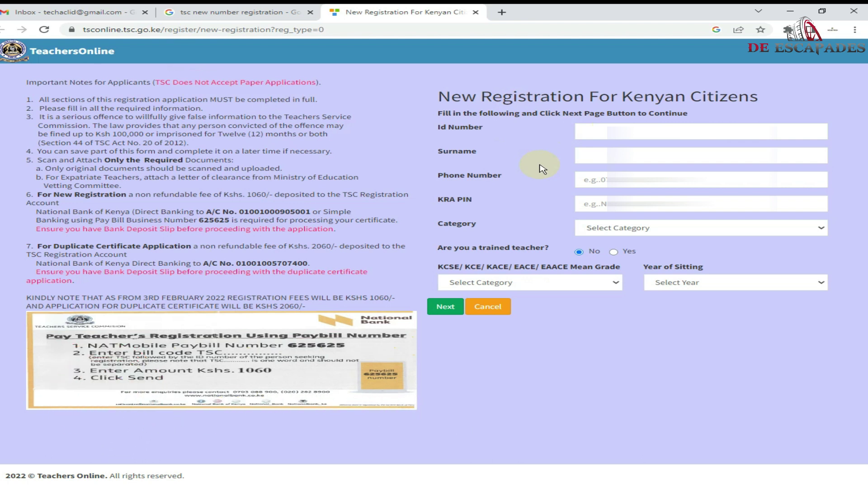
pyautogui.click(721, 125)
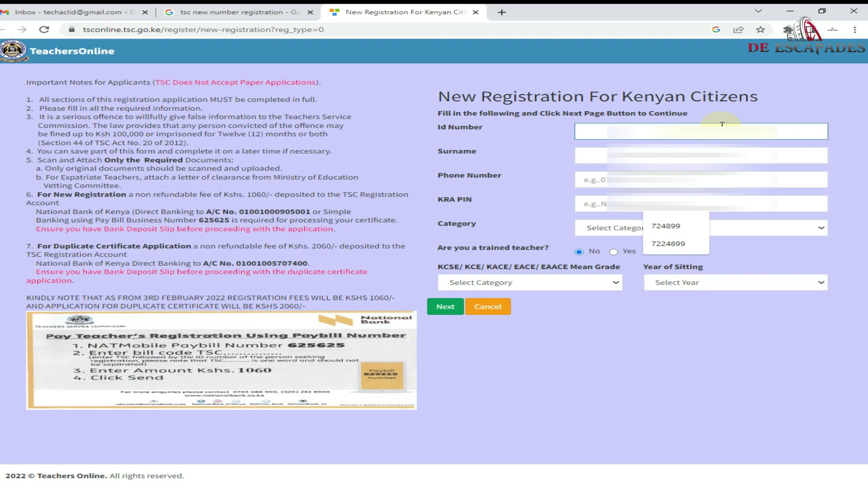
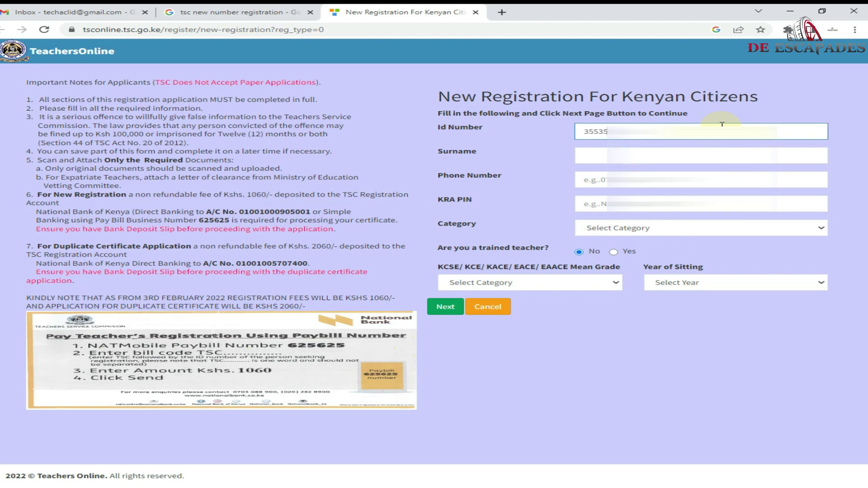
# - Enter the applicant's surname and full phone number on the registration form
pyautogui.press('Tab')
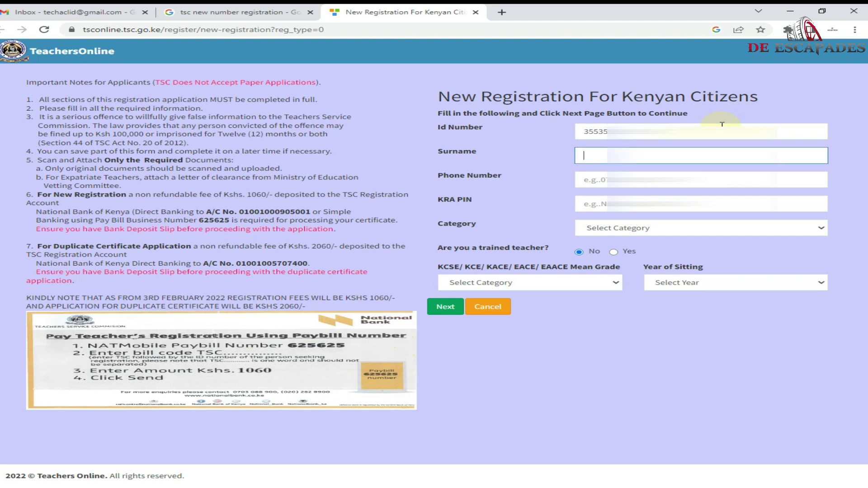
pyautogui.write('KILON')
pyautogui.press('Tab')
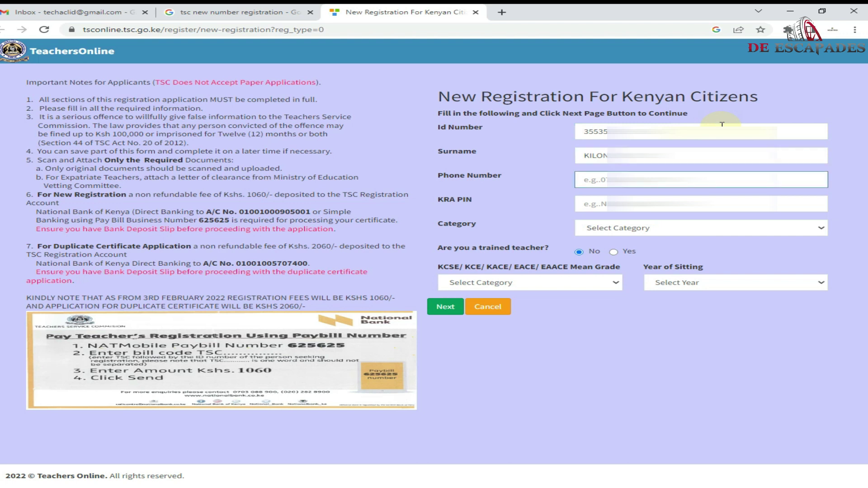
pyautogui.write('07')
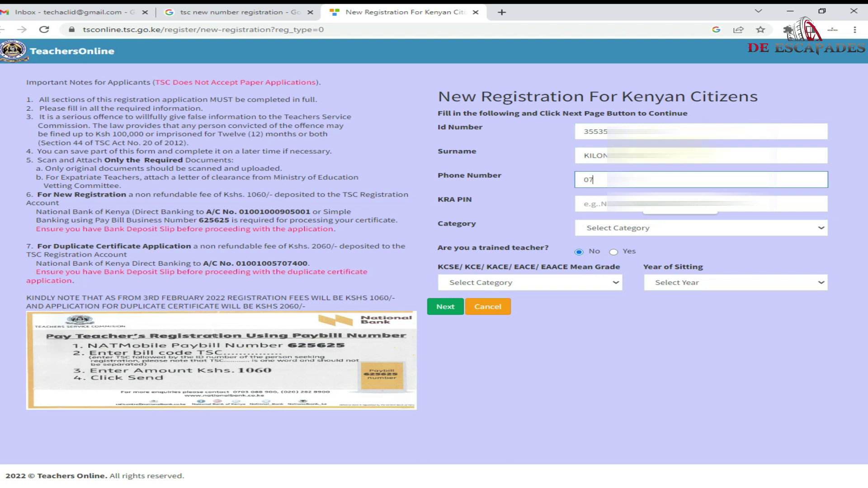
pyautogui.press('Return')
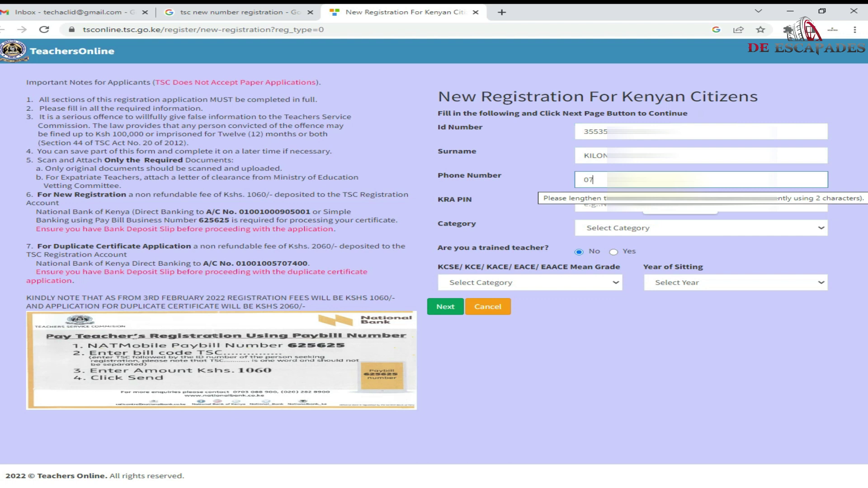
pyautogui.write('43')
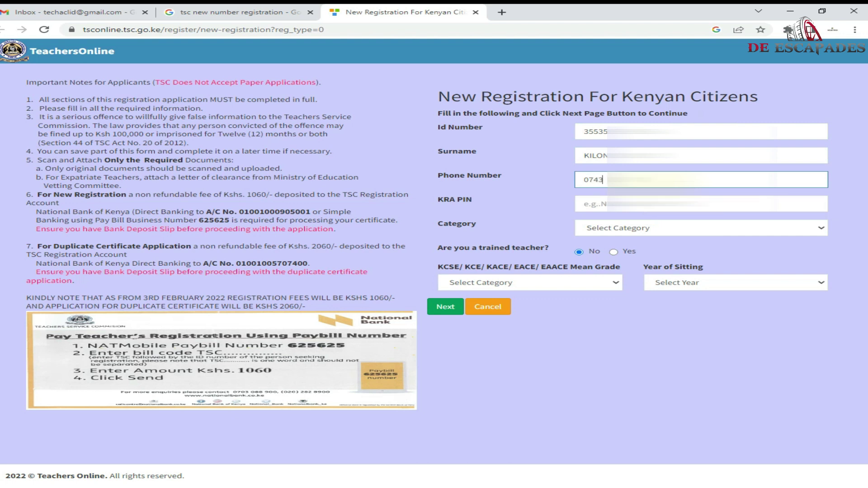
pyautogui.write('0')
# - Start entering the applicant's KRA PIN in its field
pyautogui.click(658, 204)
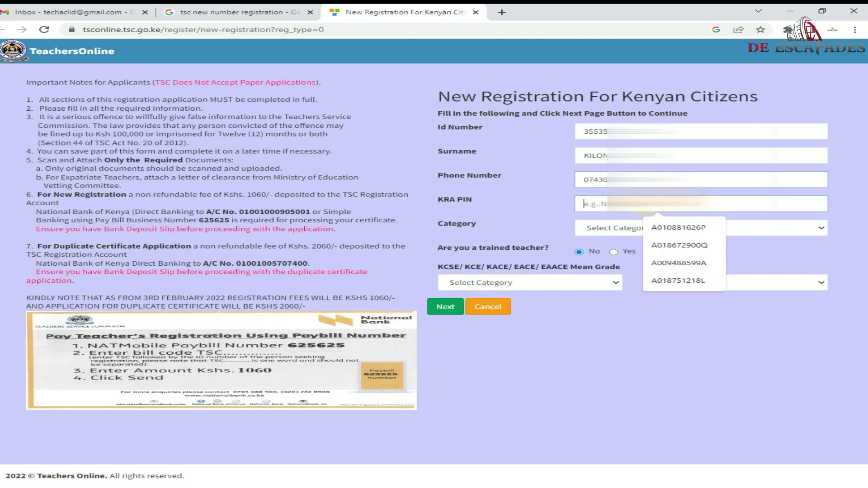
pyautogui.write('A')
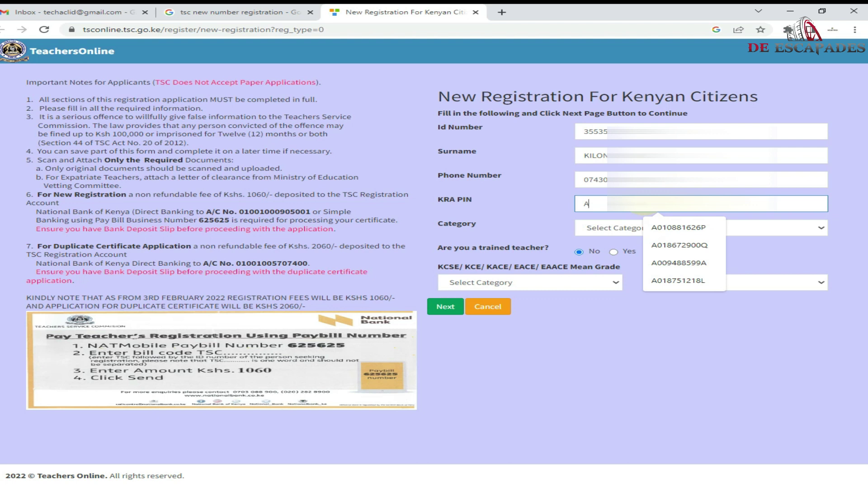
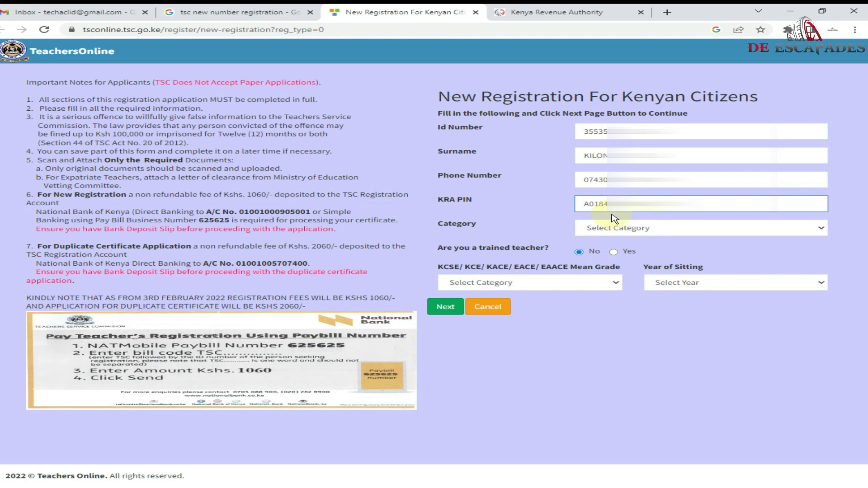
# - Finish entering the applicant's KRA PIN and open the Category dropdown
pyautogui.click(619, 229)
pyautogui.click(621, 230)
pyautogui.click(621, 232)
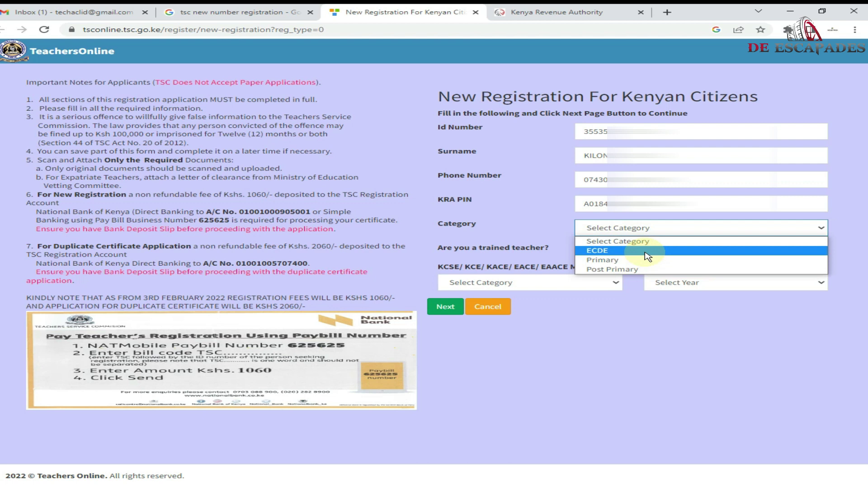
# - Choose category ECDE, trained Yes, mean grade D-, sitting year 2016, and submit Page 1
pyautogui.click(648, 256)
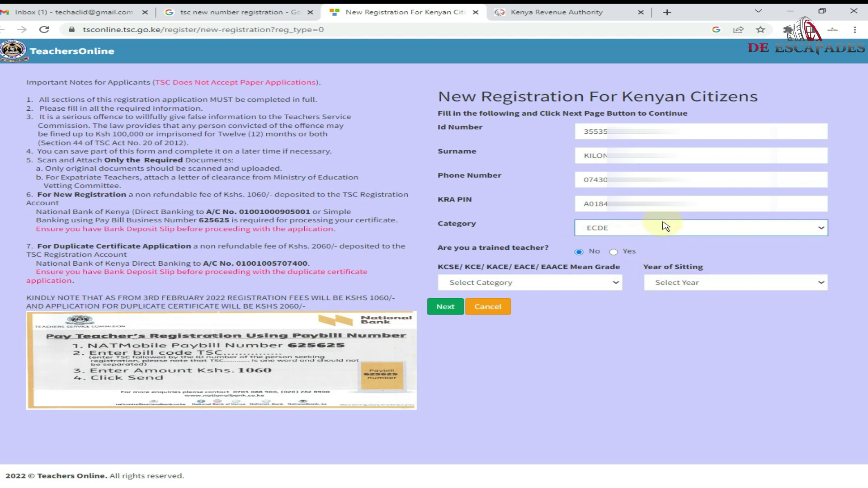
pyautogui.click(619, 255)
pyautogui.click(535, 284)
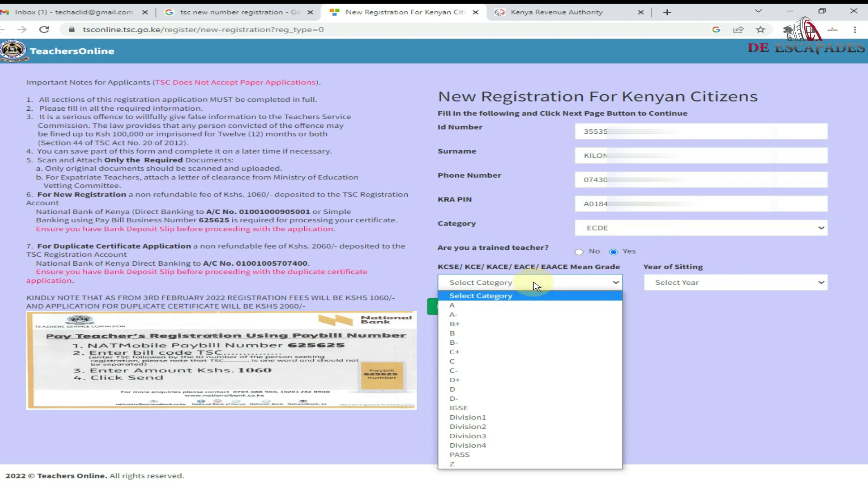
pyautogui.click(520, 399)
pyautogui.click(669, 286)
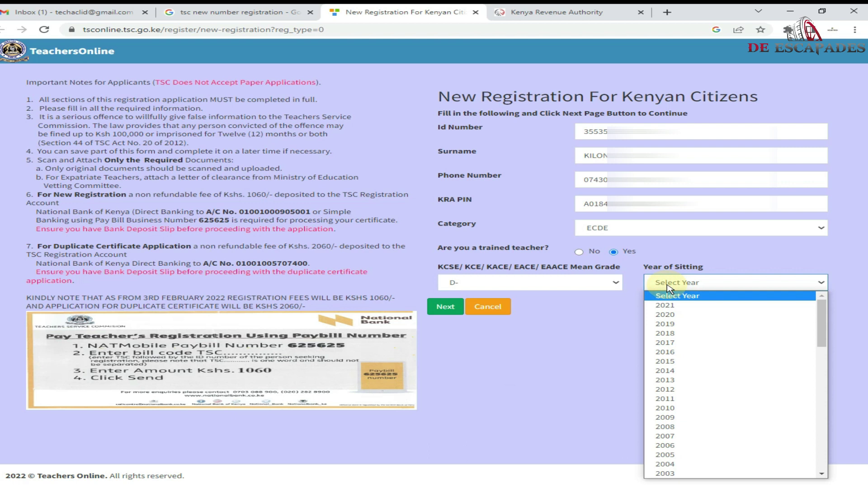
pyautogui.click(665, 354)
pyautogui.click(448, 309)
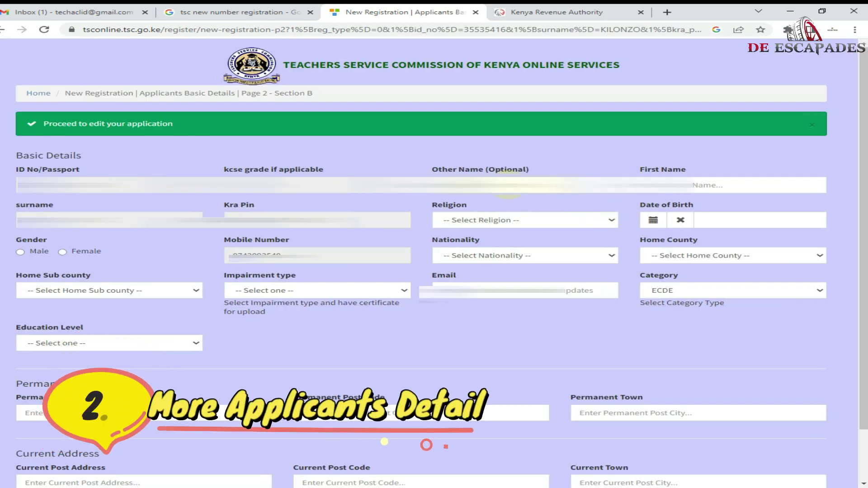
# - Enter the applicant's first name and other name, and open the religion list
pyautogui.click(700, 184)
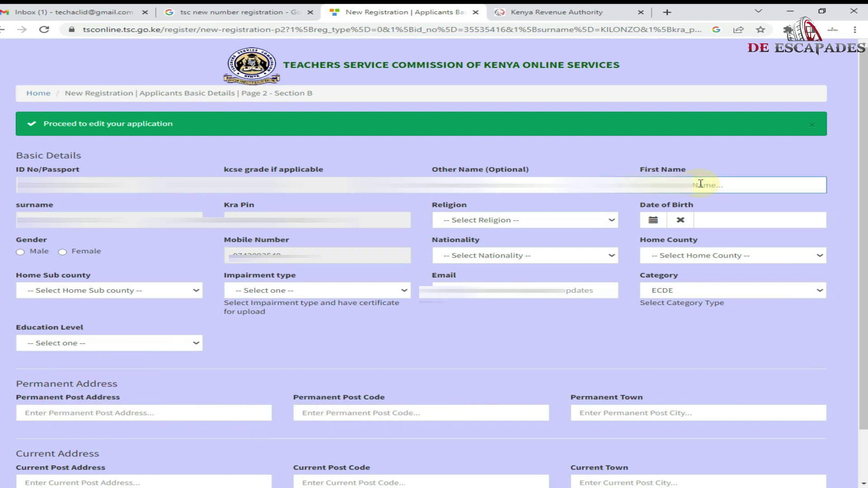
pyautogui.write('J')
pyautogui.click(555, 182)
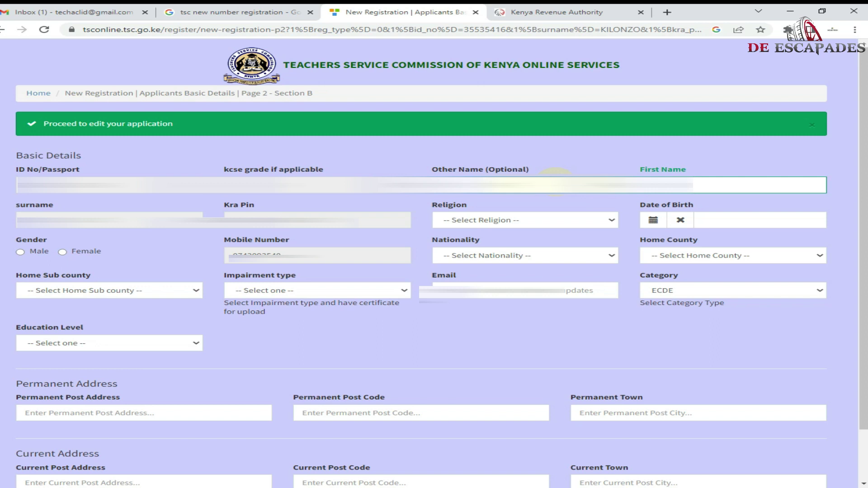
pyautogui.click(520, 220)
pyautogui.click(515, 245)
pyautogui.click(733, 220)
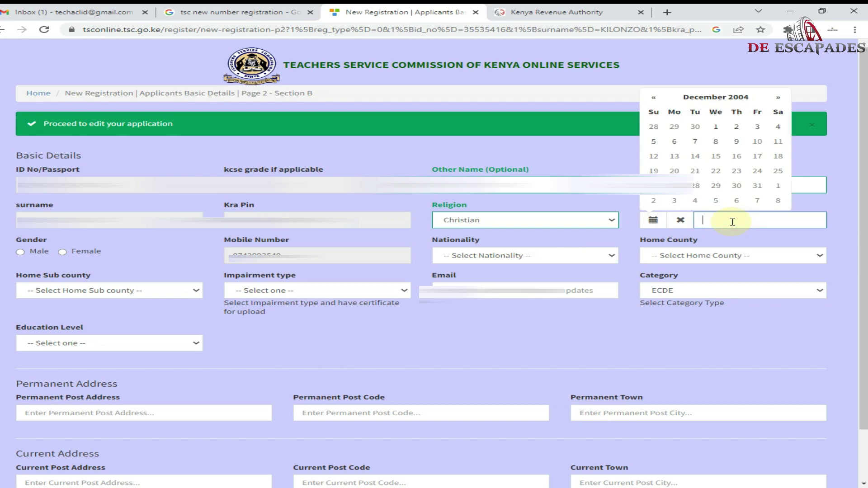
pyautogui.click(724, 96)
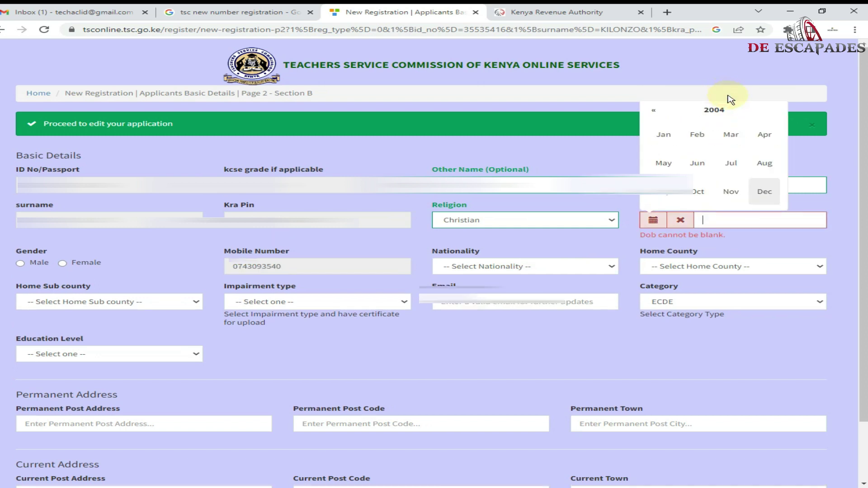
pyautogui.click(729, 110)
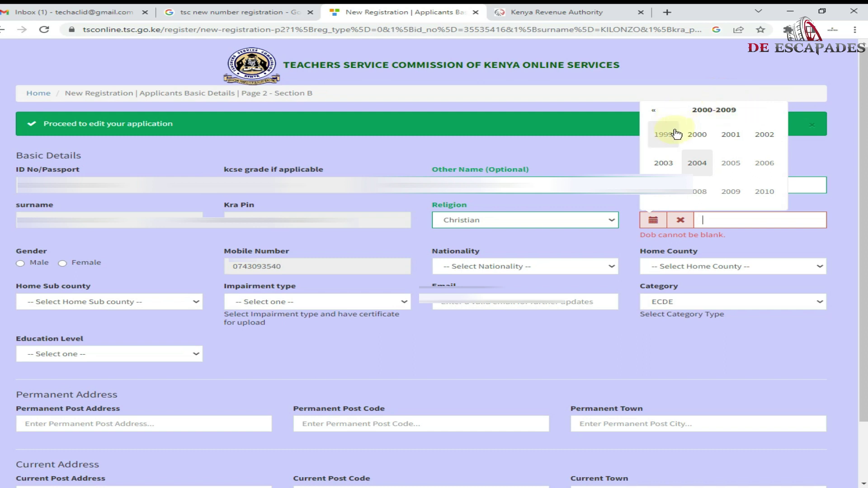
pyautogui.click(651, 116)
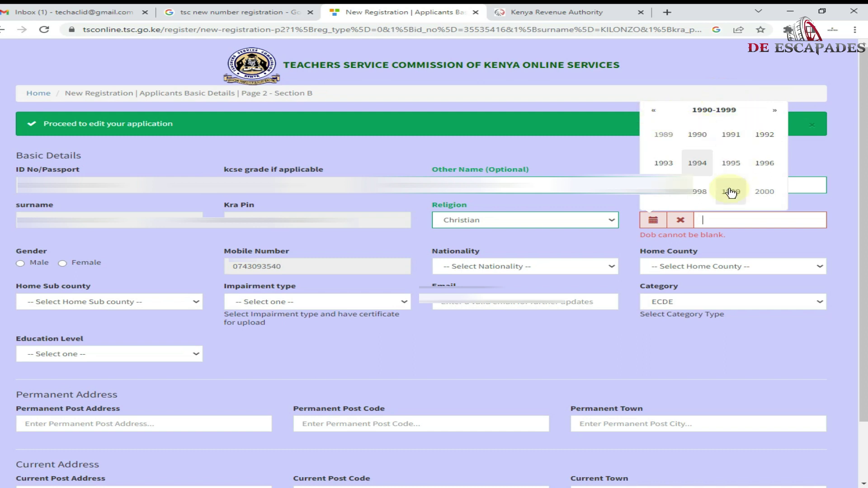
pyautogui.click(663, 191)
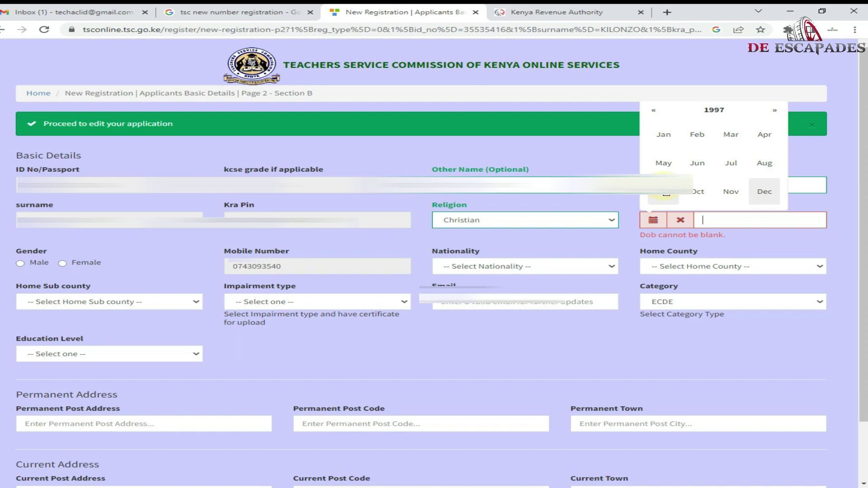
pyautogui.click(732, 194)
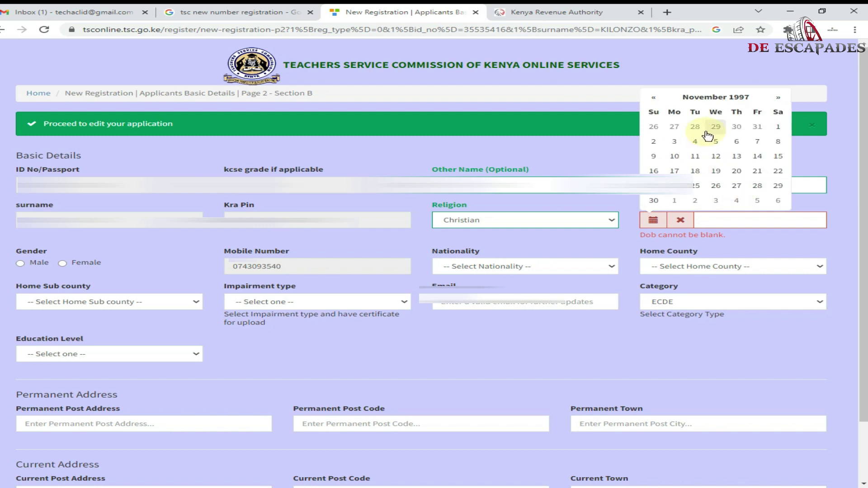
pyautogui.click(654, 142)
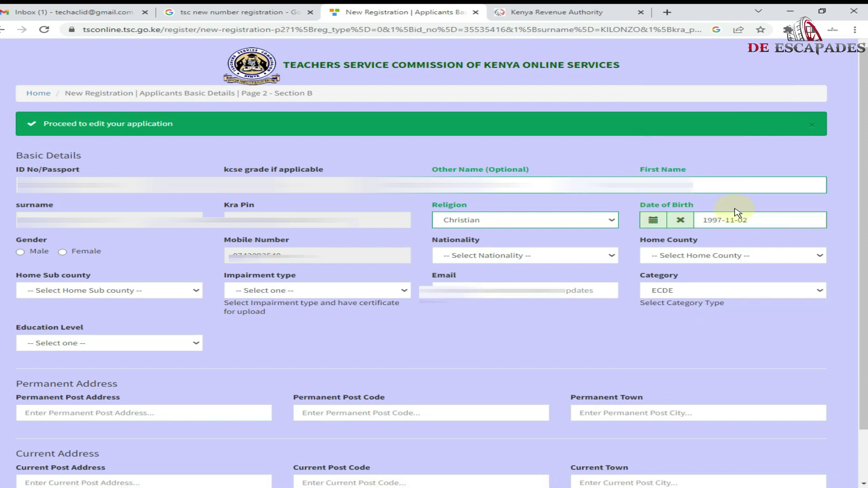
# - Set Female, Kenyan, KITUI county, impairment NONE, then choose Tertiary as institution type
pyautogui.click(66, 253)
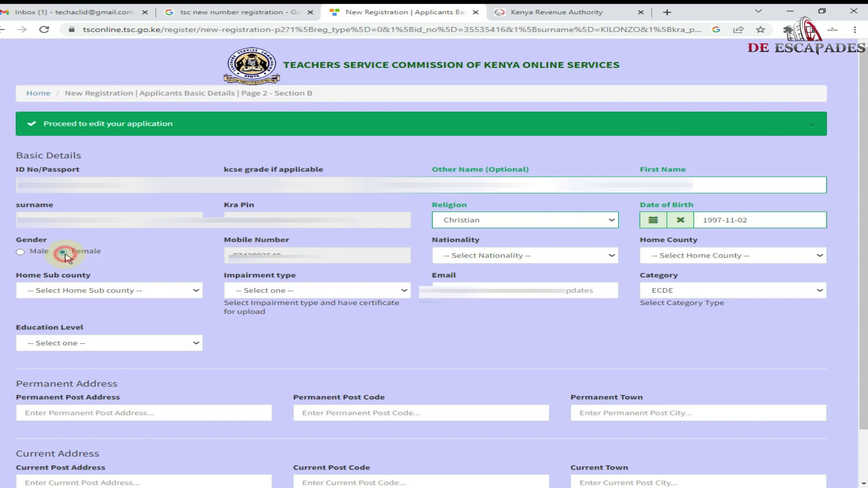
pyautogui.click(483, 256)
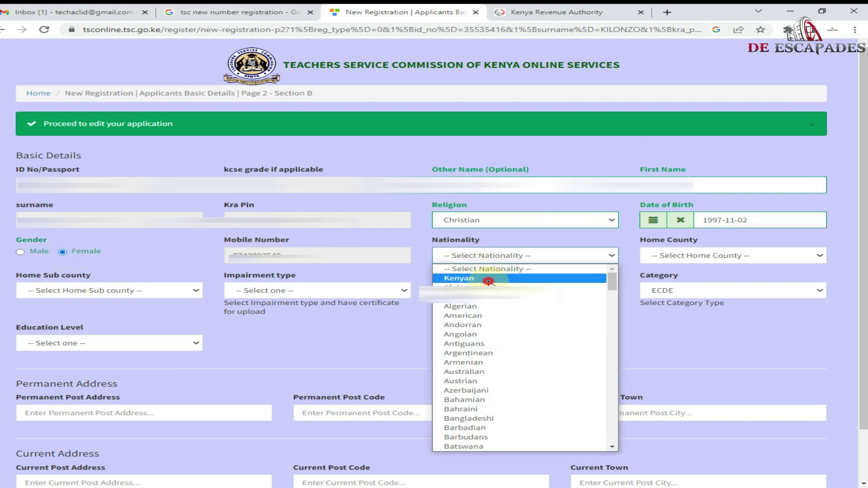
pyautogui.click(488, 277)
pyautogui.click(682, 256)
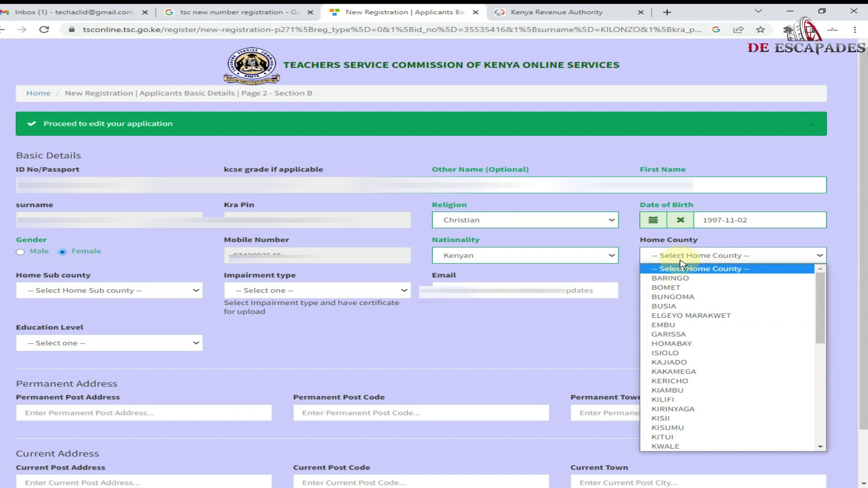
pyautogui.click(720, 438)
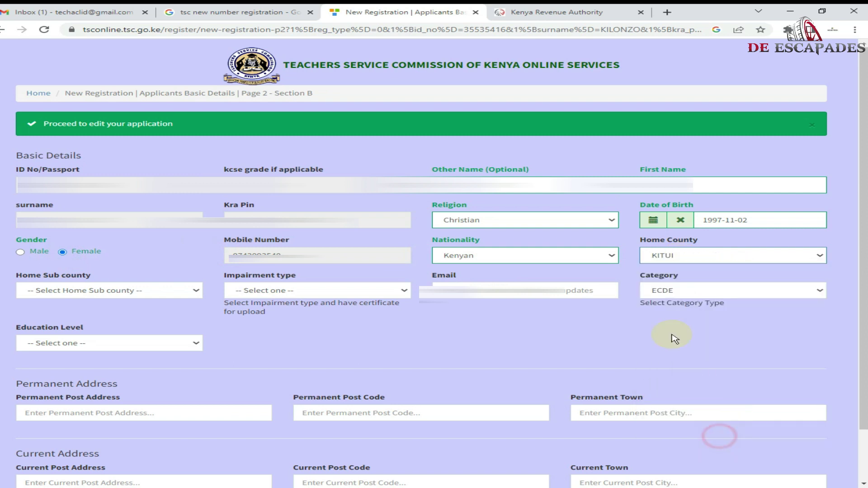
pyautogui.click(147, 290)
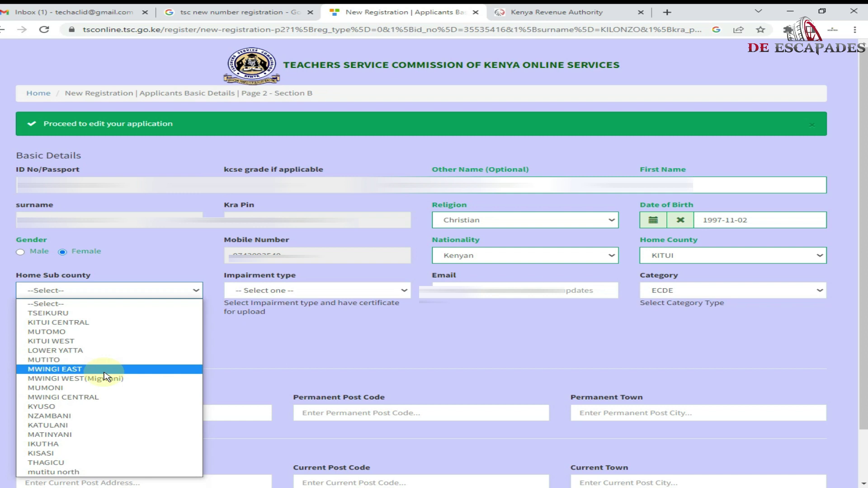
pyautogui.click(325, 291)
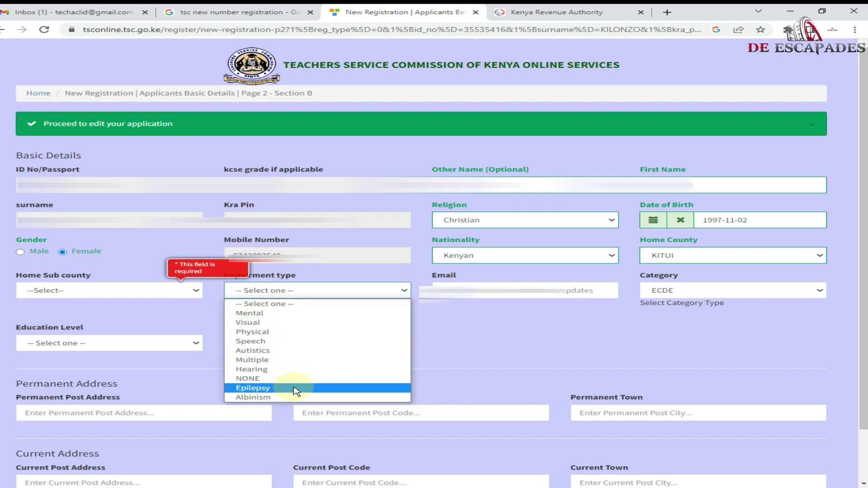
pyautogui.click(276, 379)
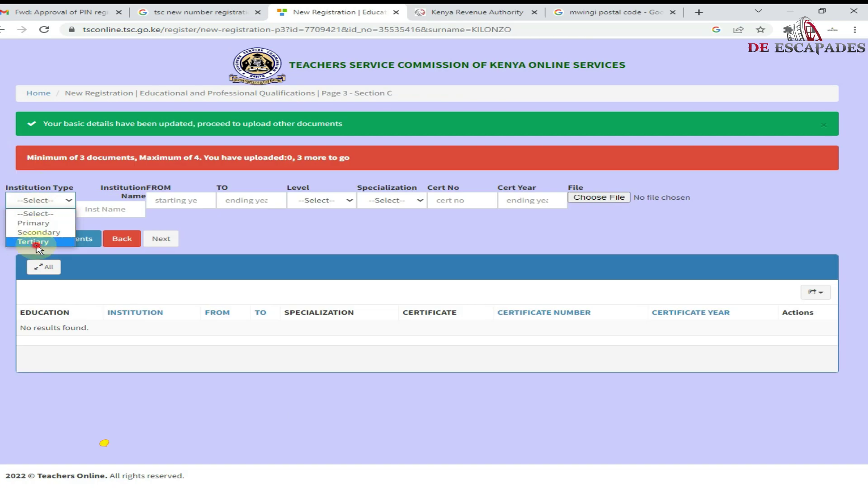
pyautogui.click(33, 244)
pyautogui.click(99, 212)
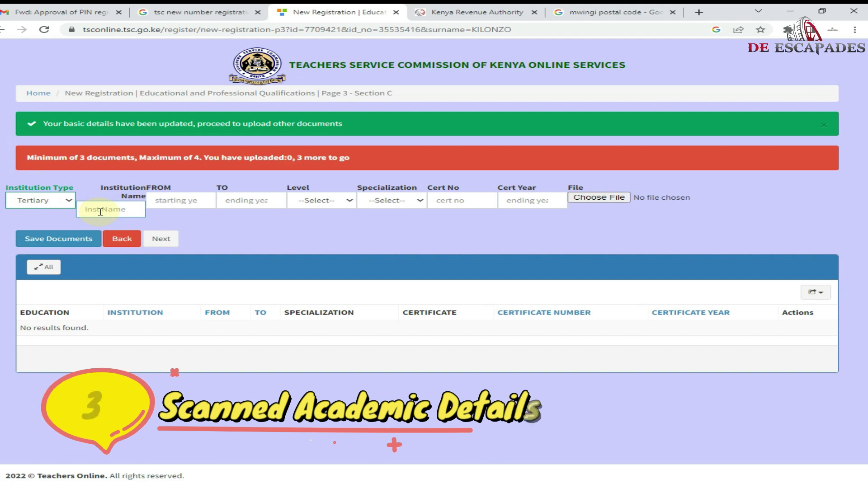
# - Enter institution 'IKUTHA THE CENTRAL ECDE TC' with study years 2018 to 2022
pyautogui.write('IKU')
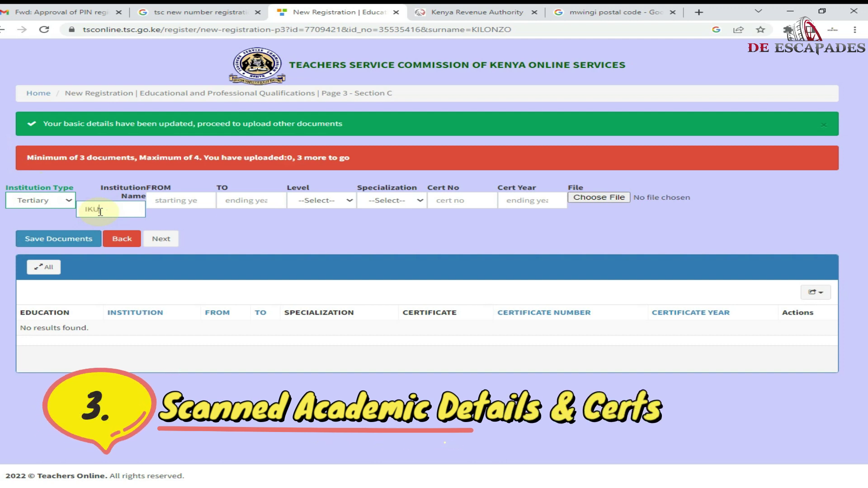
pyautogui.write('THA THE CENTRA')
pyautogui.write('L')
pyautogui.write(' EC')
pyautogui.write('DE T')
pyautogui.write('C')
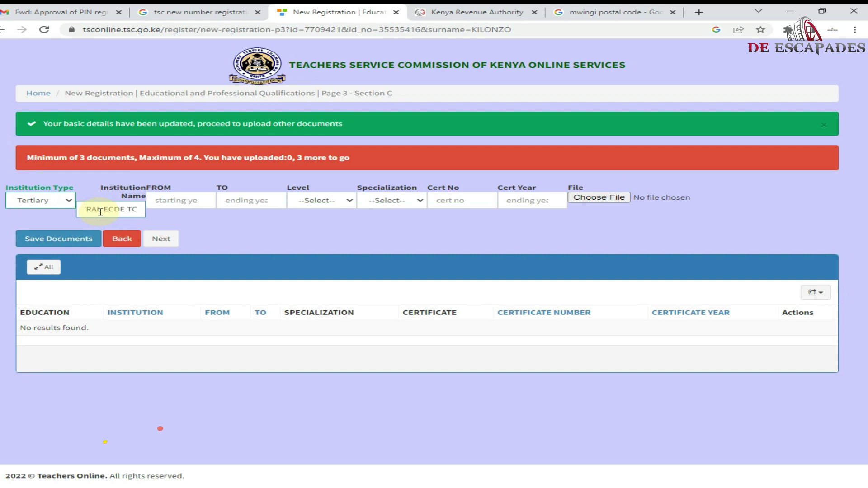
pyautogui.click(177, 208)
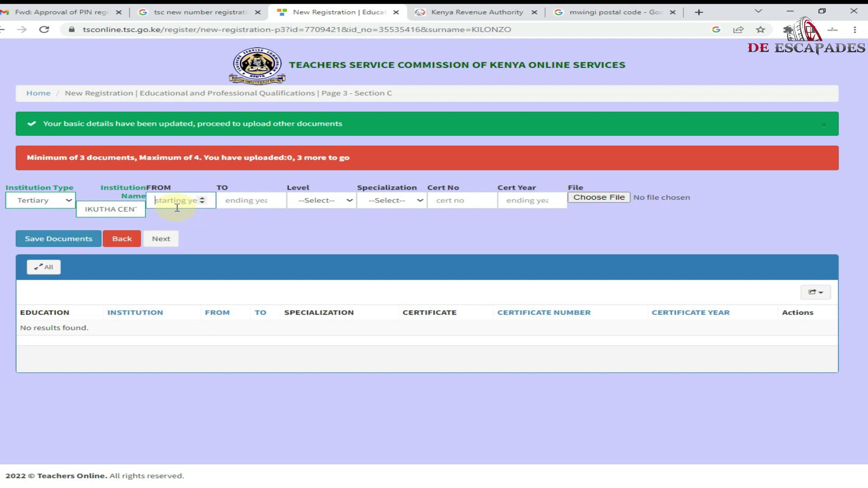
pyautogui.write('2018')
pyautogui.click(233, 200)
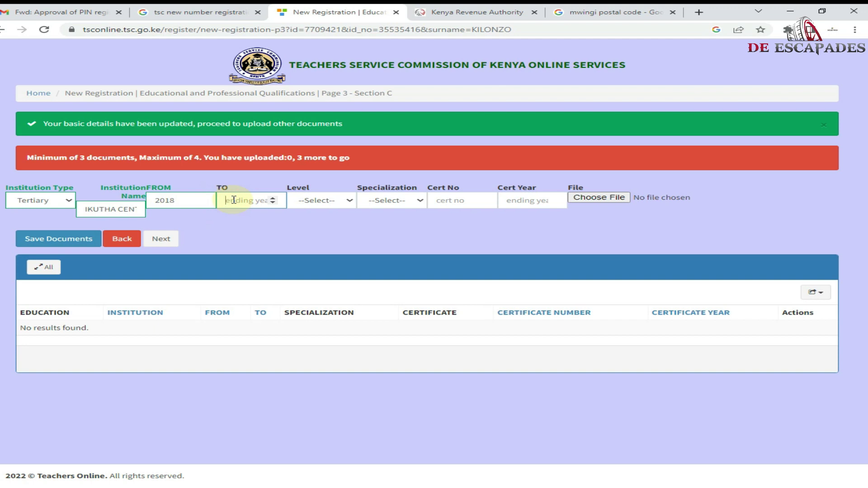
pyautogui.write('2022')
# - Set level and specialization to ECDE, and enter the certificate number and year 2022
pyautogui.click(314, 200)
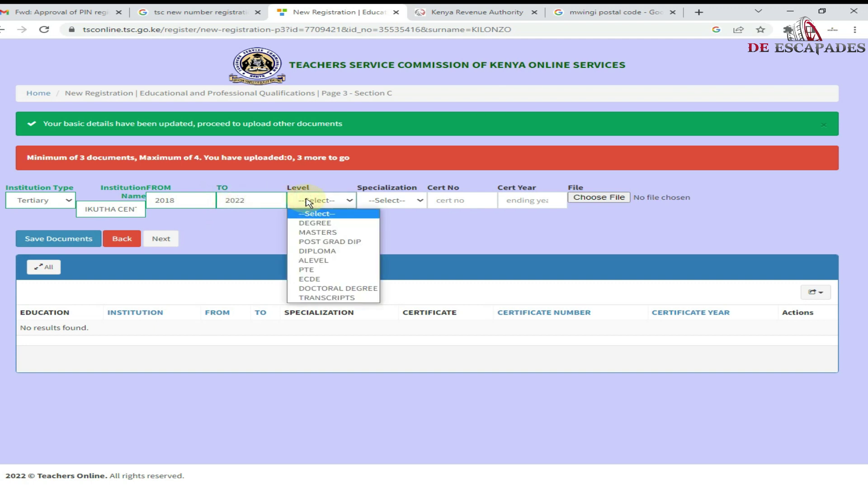
pyautogui.click(343, 280)
pyautogui.click(384, 200)
pyautogui.click(382, 214)
pyautogui.click(437, 204)
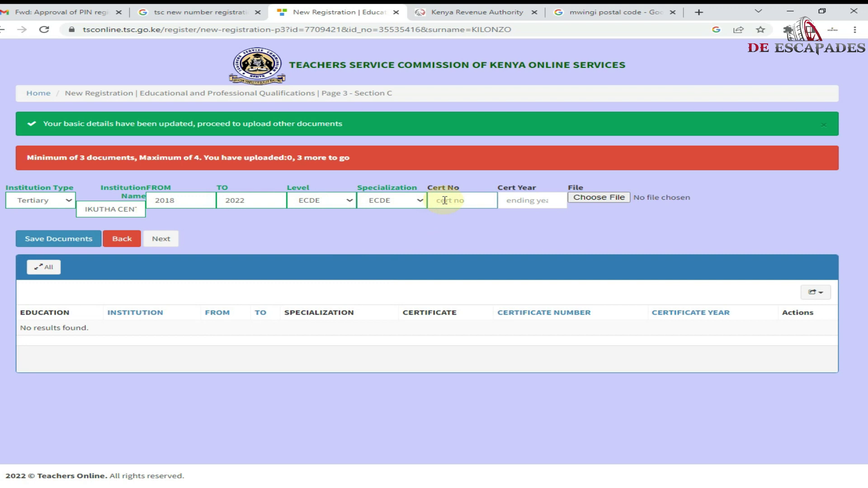
pyautogui.click(521, 199)
pyautogui.write('2022')
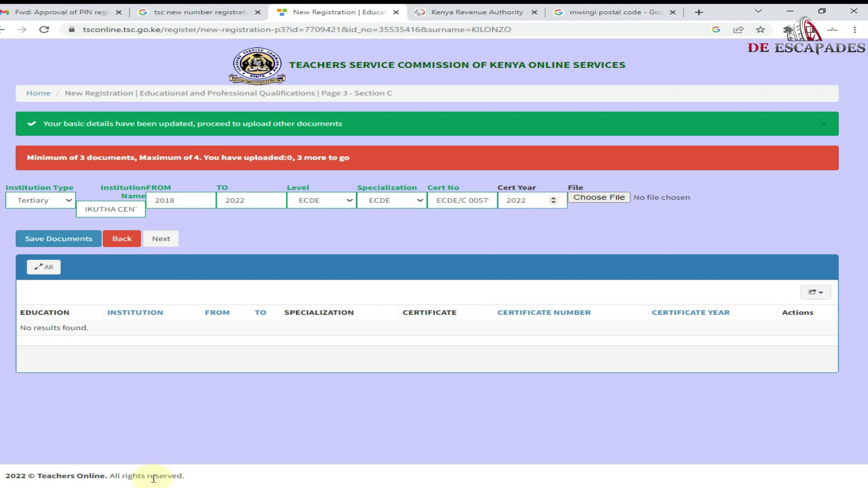
# - Attach TECH.pdf as the certificate and save the Tertiary ECDE record
pyautogui.click(599, 198)
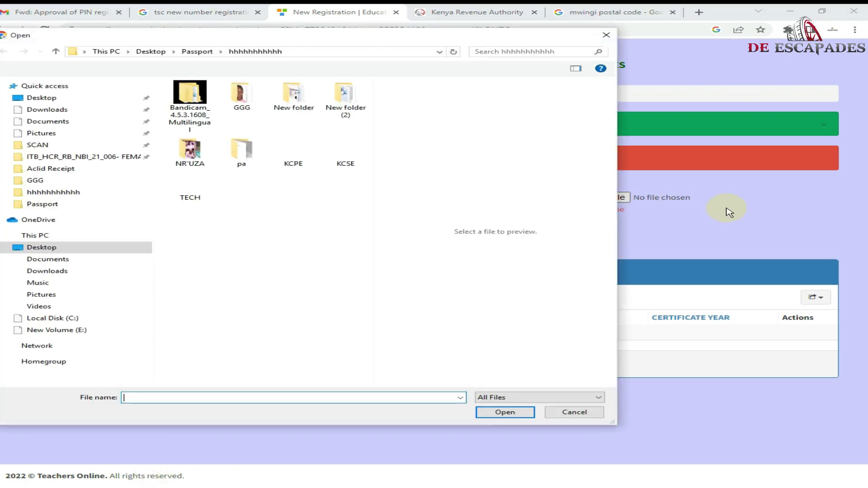
pyautogui.click(110, 198)
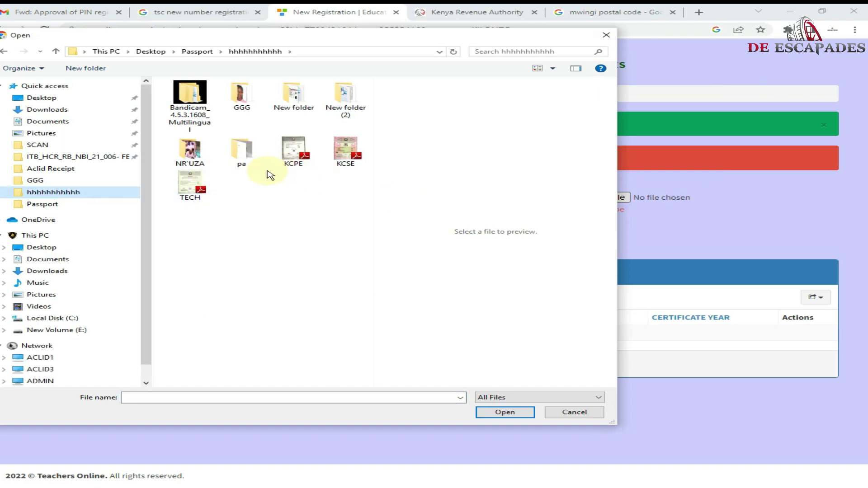
pyautogui.doubleClick(213, 186)
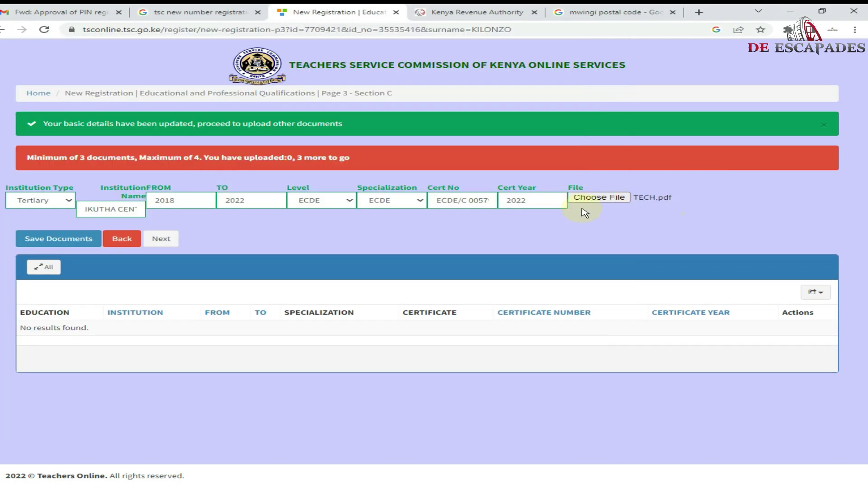
pyautogui.click(38, 242)
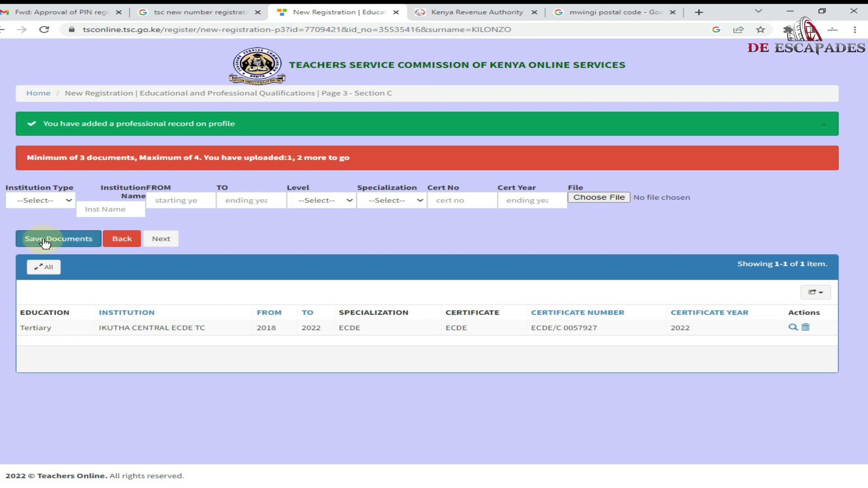
pyautogui.click(60, 200)
# - Choose Secondary and enter KALATINE GIRLS SECONDARY SCHOOL with years 2013 to 2016
pyautogui.click(43, 232)
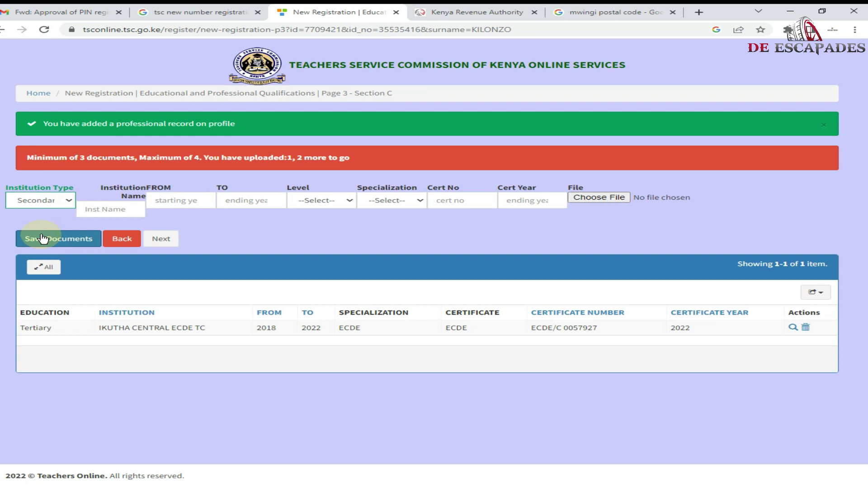
pyautogui.click(104, 214)
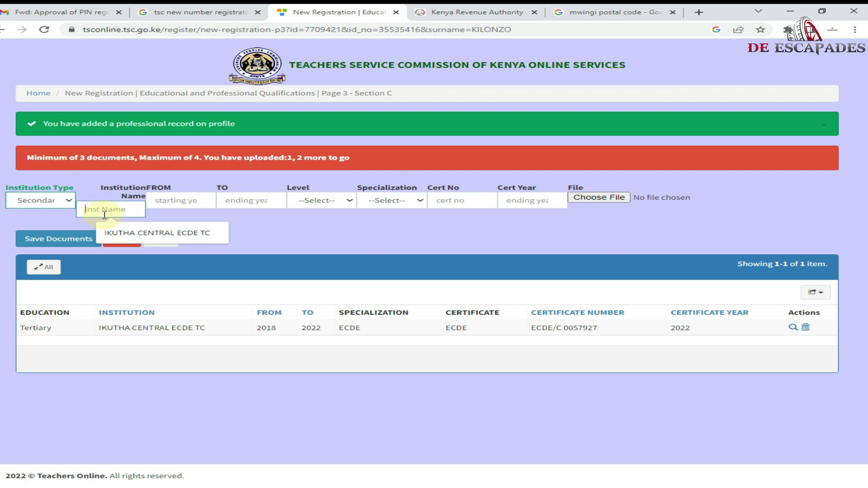
pyautogui.write('KALA')
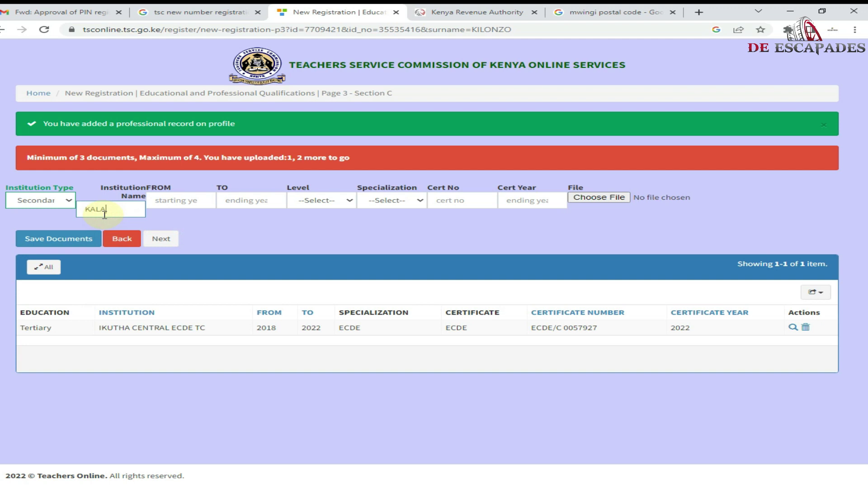
pyautogui.write('TINE ')
pyautogui.write('GIRL')
pyautogui.write('S SE')
pyautogui.write('C')
pyautogui.write('ONDARY')
pyautogui.write(' SCHOOL')
pyautogui.click(164, 207)
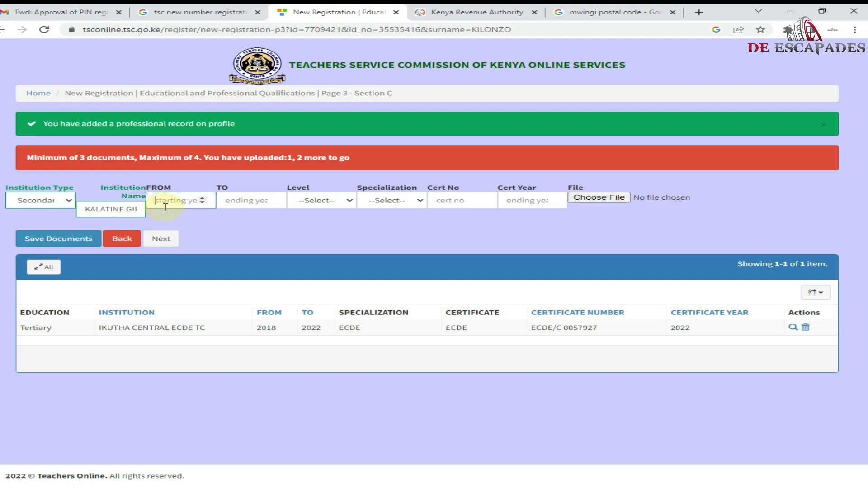
pyautogui.write('2012')
pyautogui.click(240, 202)
pyautogui.write('20')
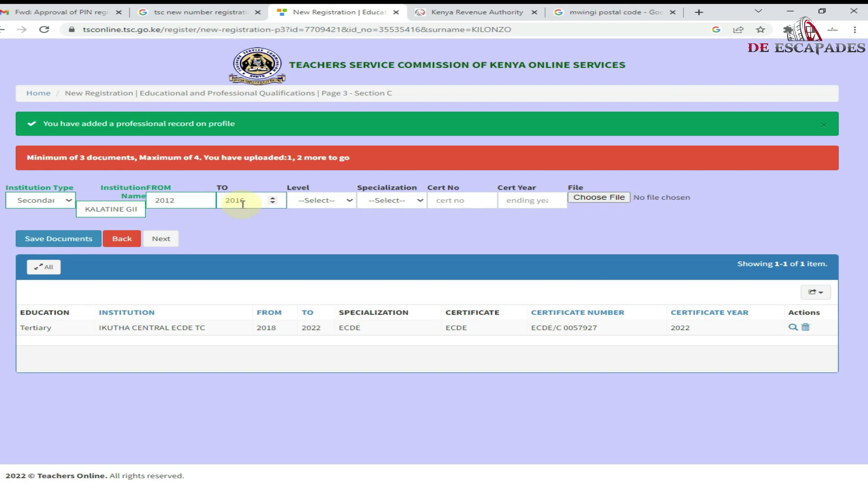
pyautogui.click(188, 203)
pyautogui.press('BackSpace')
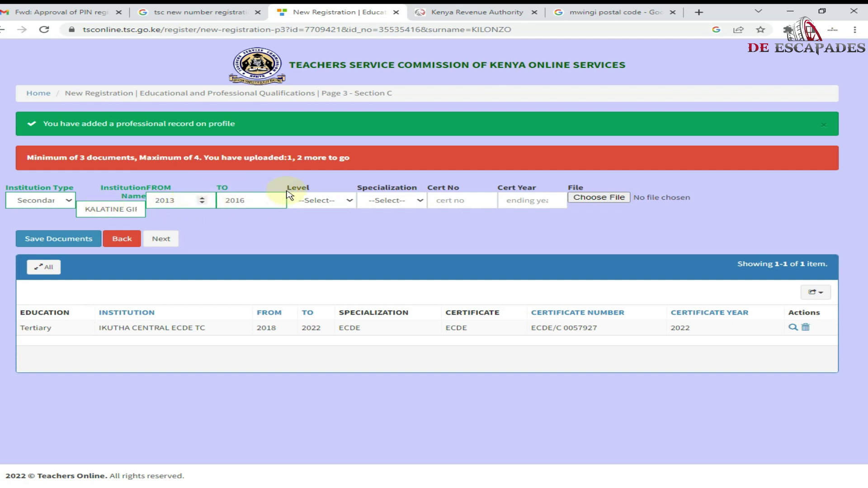
# - Set level SECONDARY and specialization KCSE, then enter the certificate number and year 2016
pyautogui.click(311, 200)
pyautogui.click(334, 224)
pyautogui.click(393, 200)
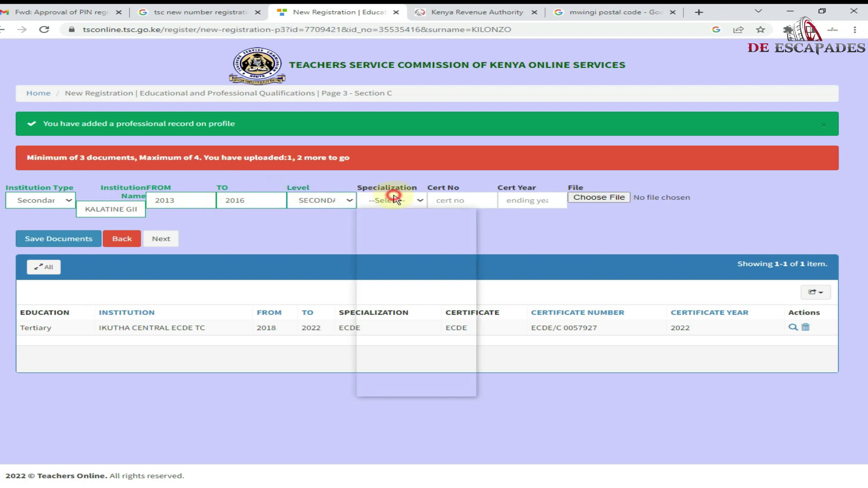
pyautogui.click(397, 223)
pyautogui.click(444, 200)
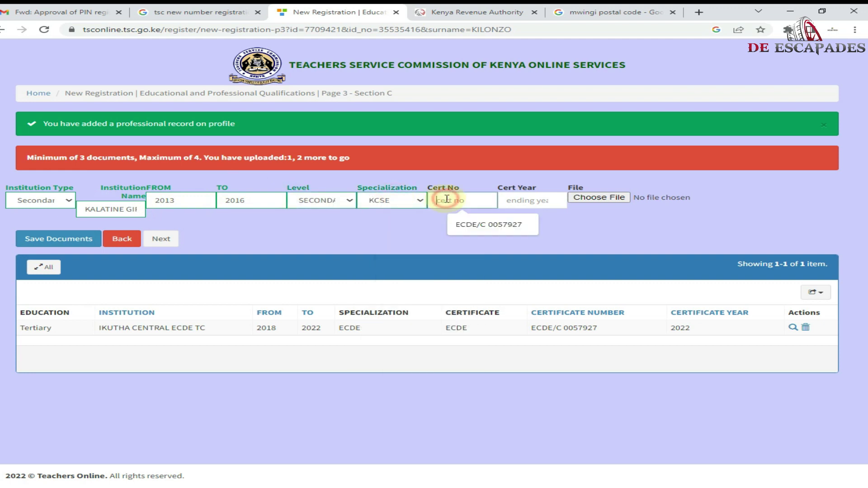
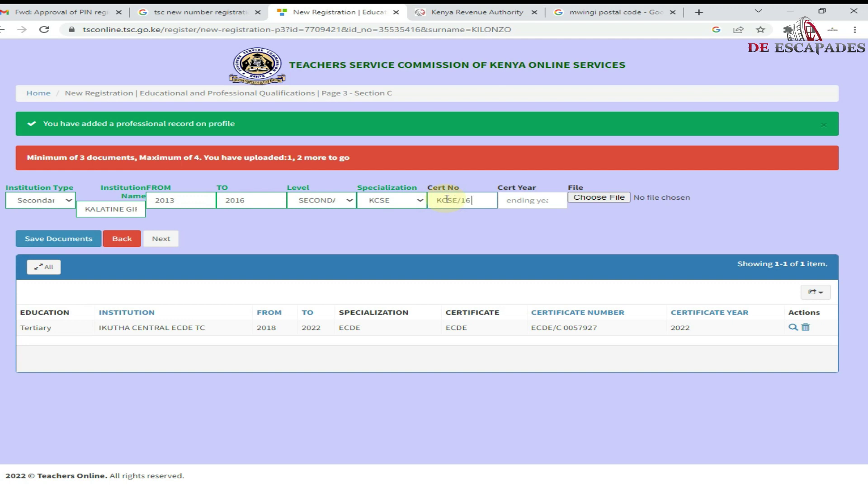
pyautogui.click(520, 200)
pyautogui.write('2016')
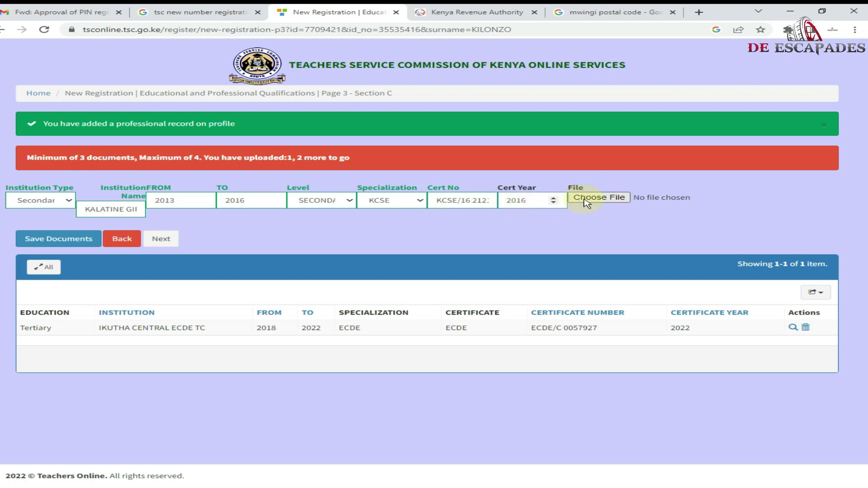
# - Attach KCSE.pdf, save the Kalatine Girls Secondary School record, and begin a primary entry
pyautogui.click(606, 197)
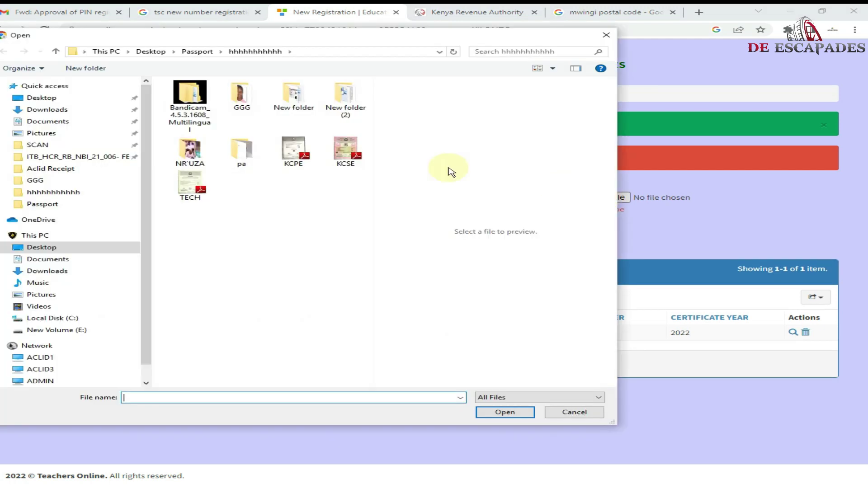
pyautogui.doubleClick(346, 151)
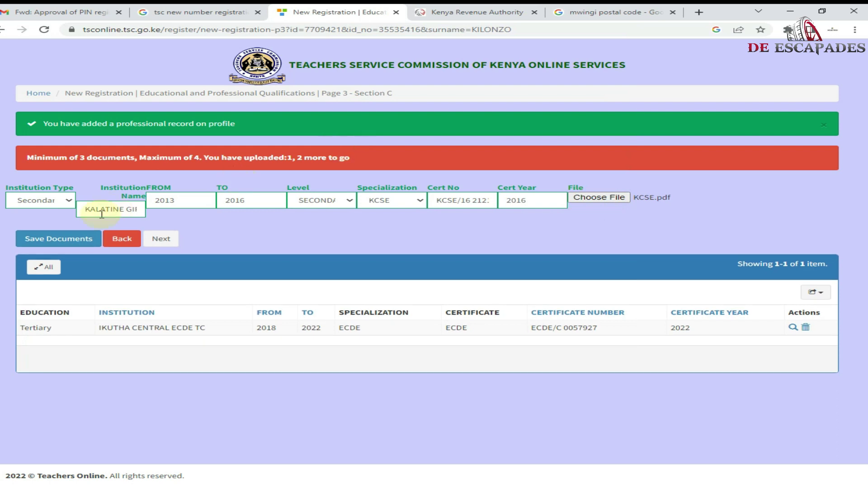
pyautogui.click(58, 239)
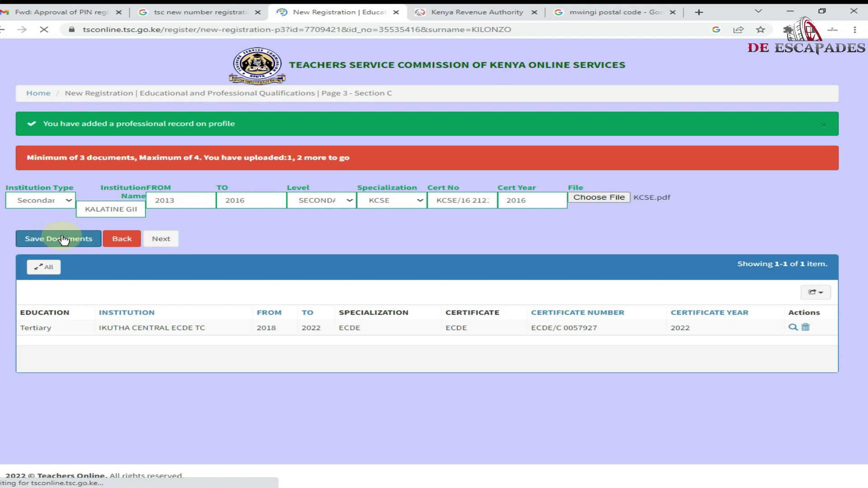
pyautogui.click(35, 204)
# - Set institution type to Primary and enter THUA PRIMARY SCHOOL, years 2004 to 2012
pyautogui.click(44, 221)
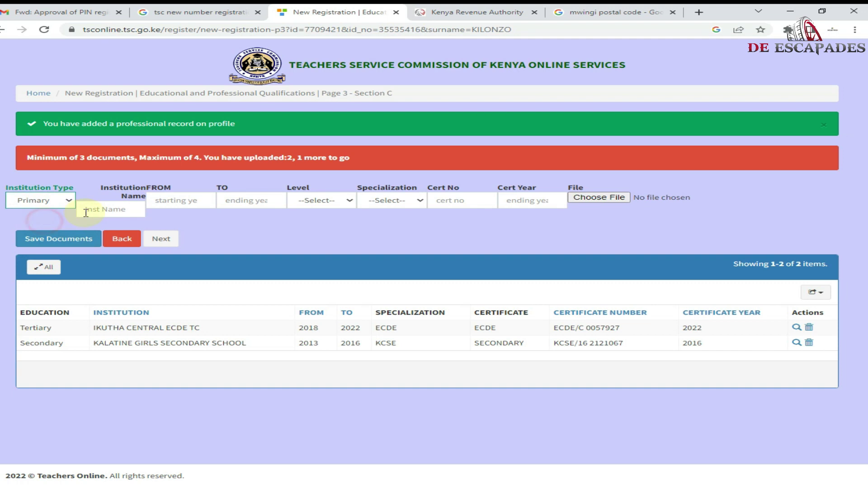
pyautogui.click(86, 212)
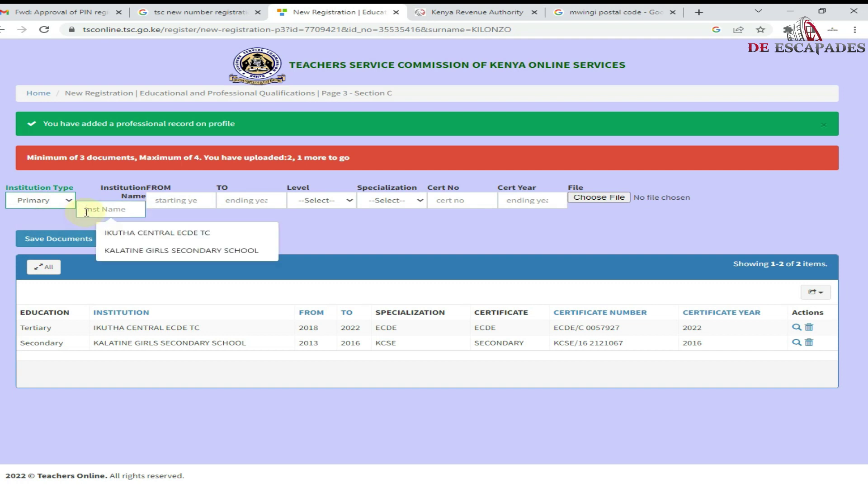
pyautogui.write('THUA P')
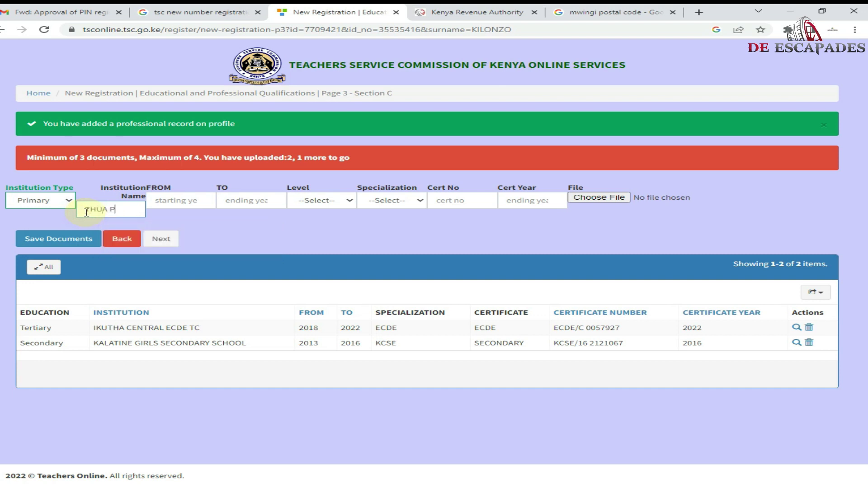
pyautogui.write('RIMARY SCH')
pyautogui.write('OOL')
pyautogui.click(174, 200)
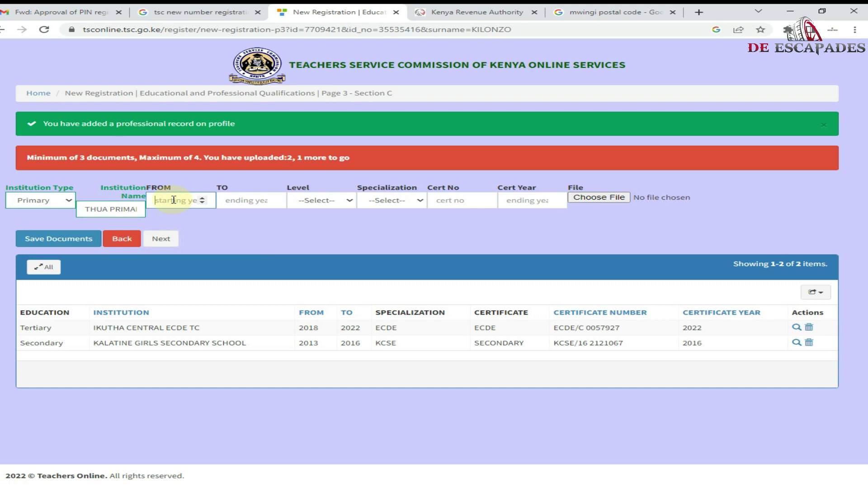
pyautogui.write('2004')
pyautogui.press('Tab')
pyautogui.write('2')
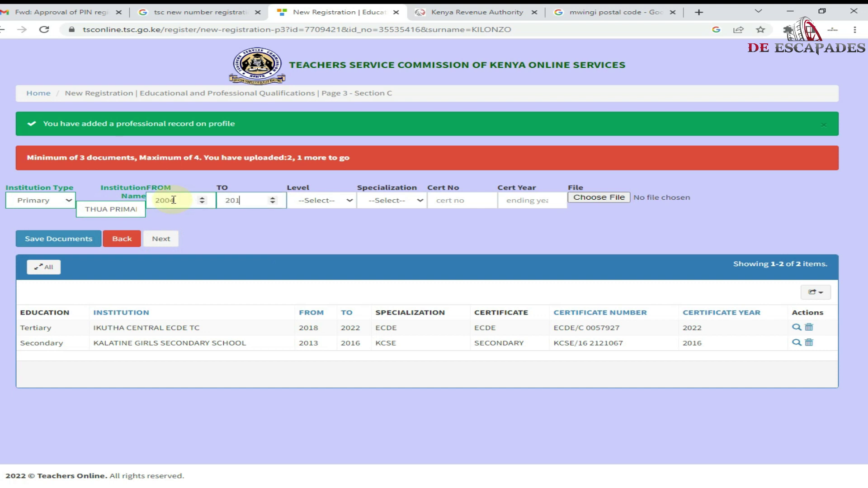
# - Choose PRIMARY level and KCPE specialization, and enter the KCPE certificate number
pyautogui.click(307, 200)
pyautogui.click(329, 222)
pyautogui.click(388, 205)
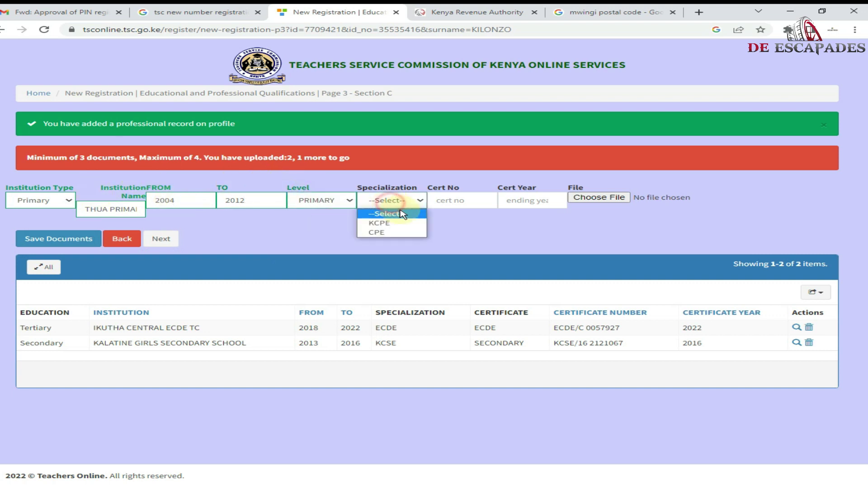
pyautogui.click(409, 225)
pyautogui.click(437, 204)
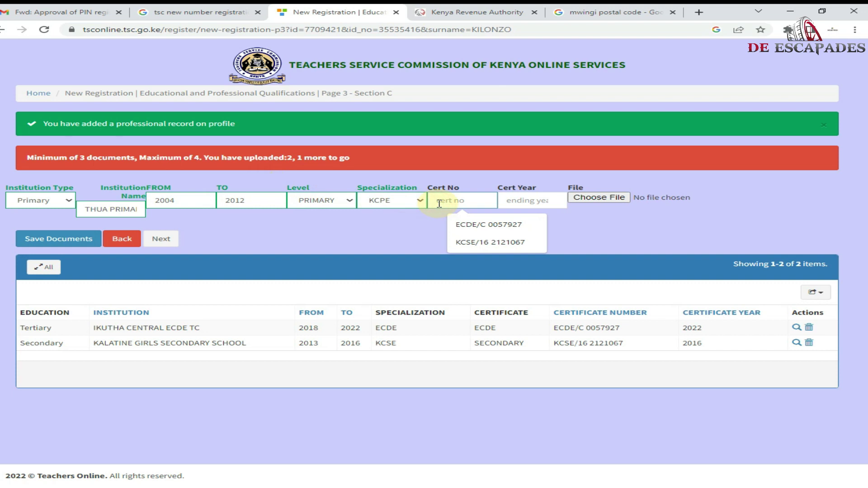
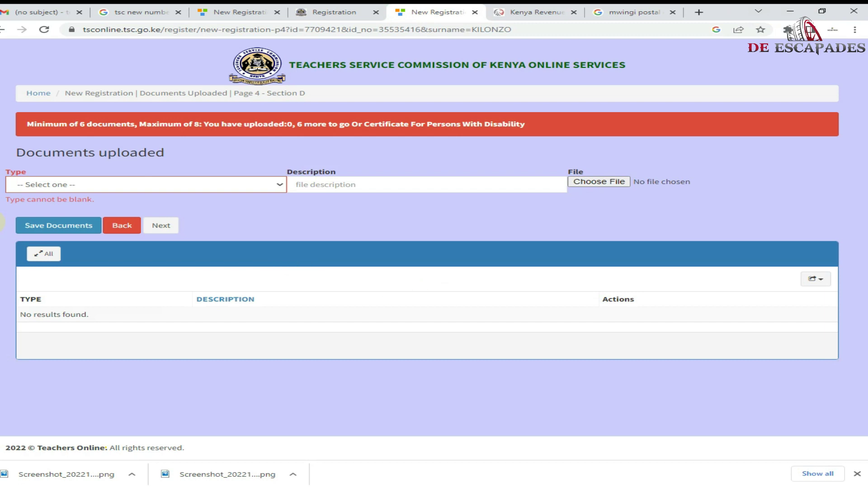
# - Upload EVIDENCE.pdf as the payment evidence document described as 'MPESA EVIDENCE'
pyautogui.click(97, 186)
pyautogui.click(109, 217)
pyautogui.click(423, 182)
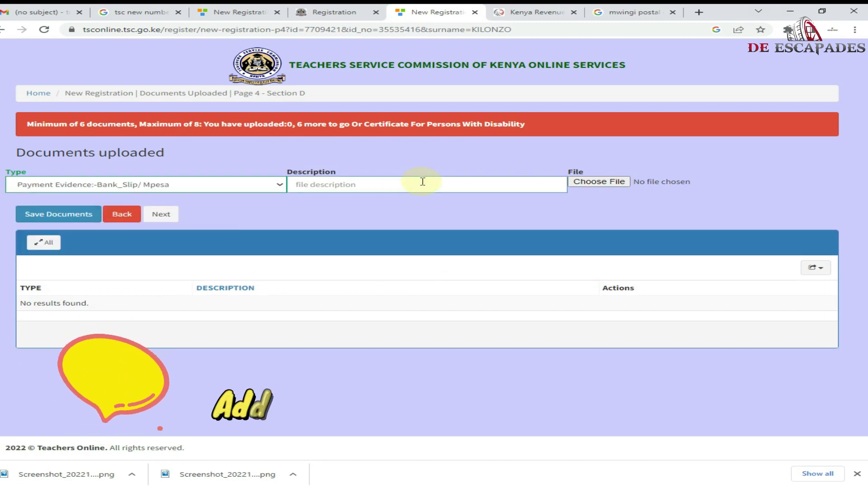
pyautogui.write('MPESA EVIDENCE')
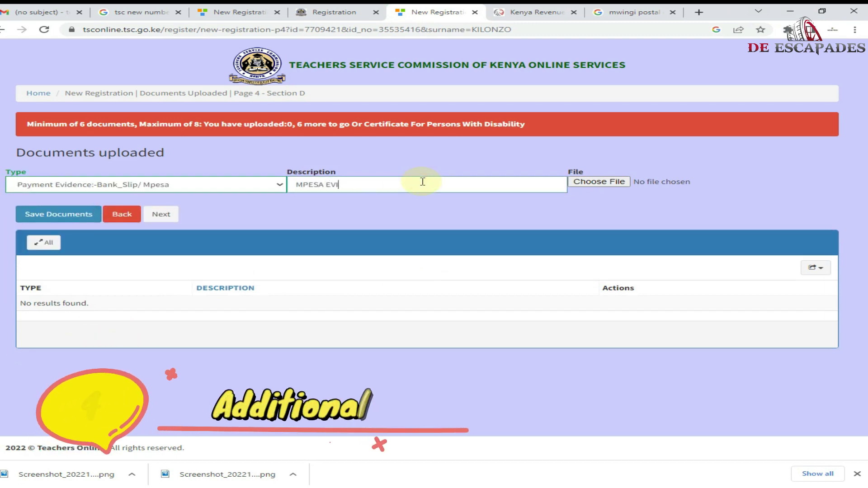
pyautogui.click(604, 182)
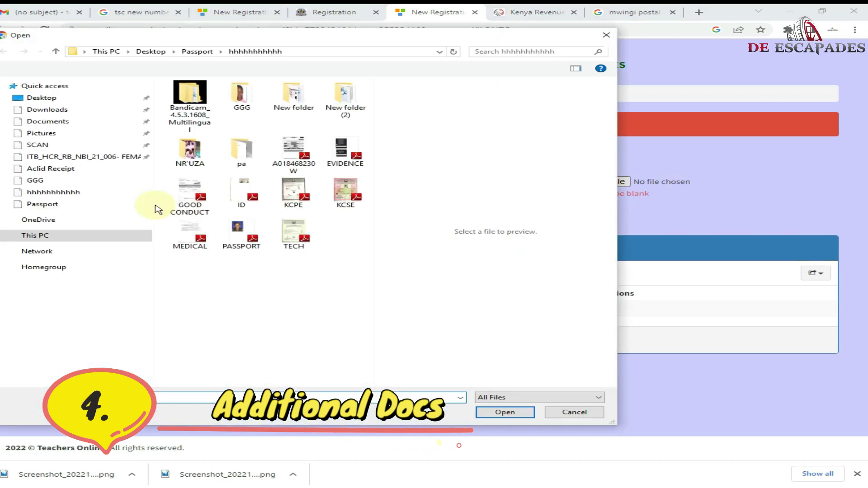
pyautogui.doubleClick(346, 154)
pyautogui.click(56, 215)
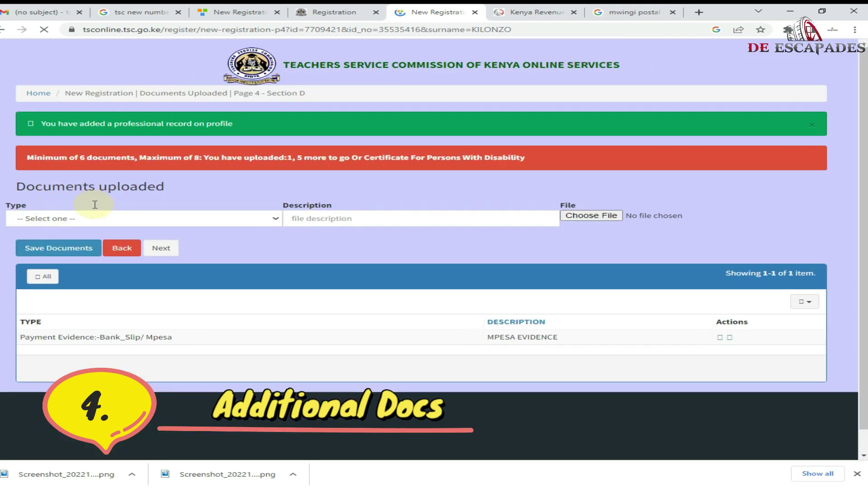
# - Upload GOOD CONDUCT.pdf as Certificate Of Good Conduct, described as 'GOOD CONDUCT'
pyautogui.click(104, 219)
pyautogui.click(113, 248)
pyautogui.click(329, 219)
pyautogui.write('GOOD CONDUCT')
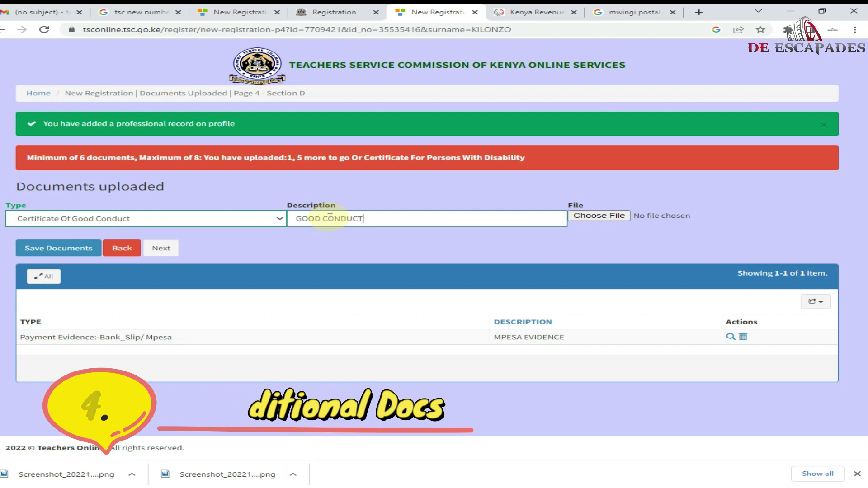
pyautogui.click(599, 217)
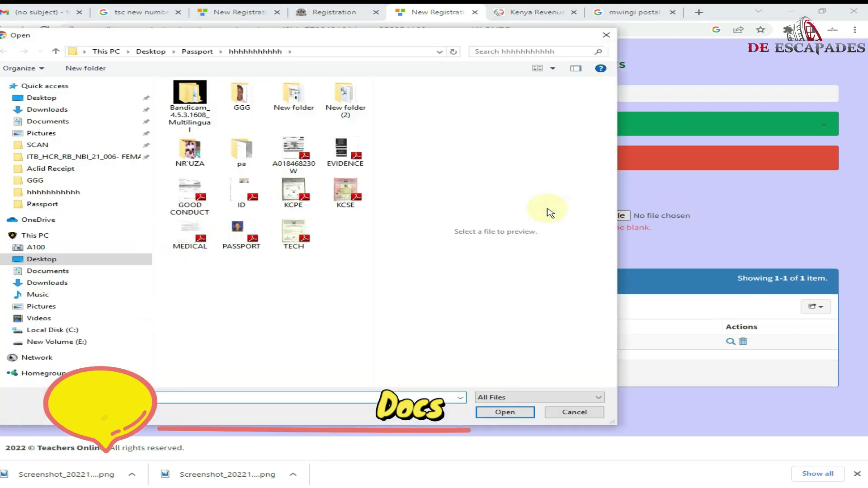
pyautogui.doubleClick(170, 196)
pyautogui.click(55, 249)
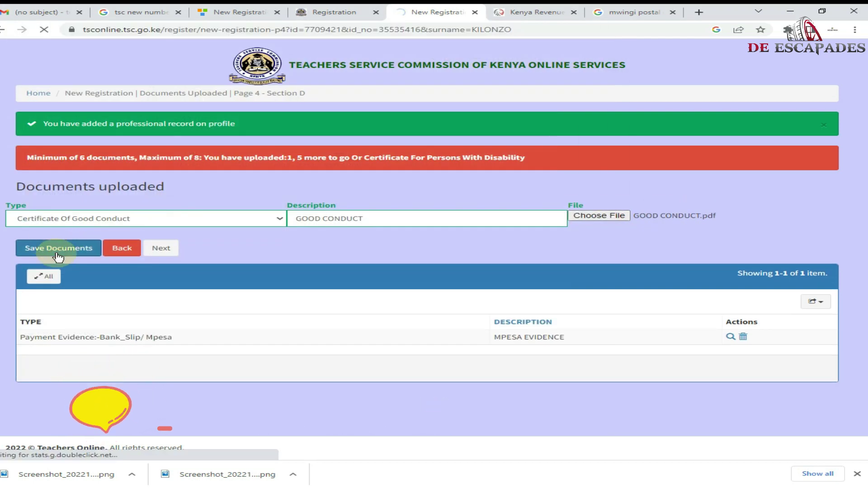
# - Add MEDICAL.pdf as the GP 69 MEDICAL LETTER document described as MEDICAL
pyautogui.click(107, 219)
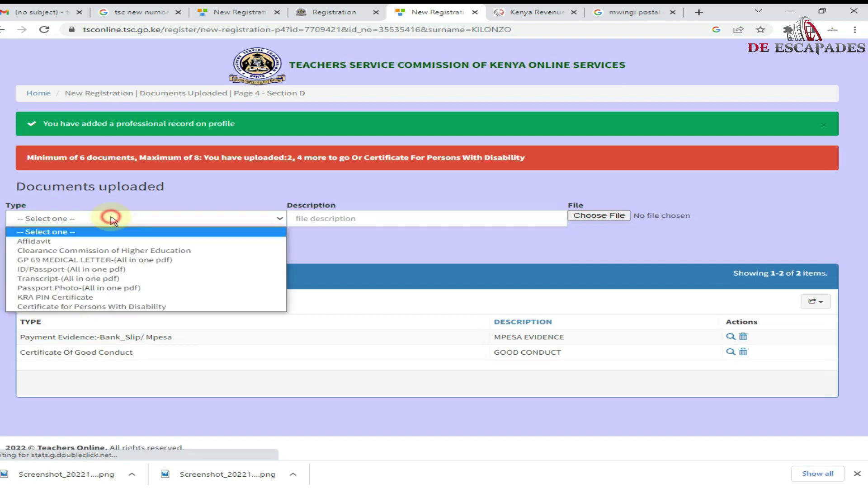
pyautogui.click(135, 254)
pyautogui.click(304, 221)
pyautogui.write('MEDI')
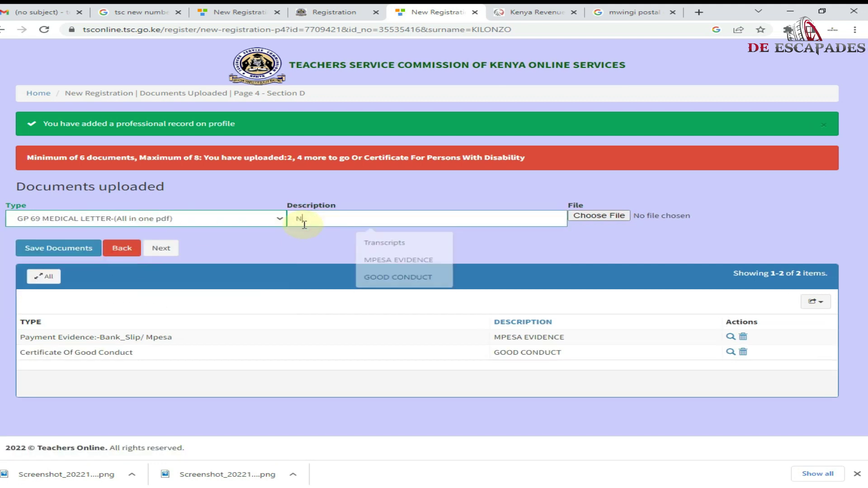
pyautogui.click(600, 216)
pyautogui.doubleClick(196, 236)
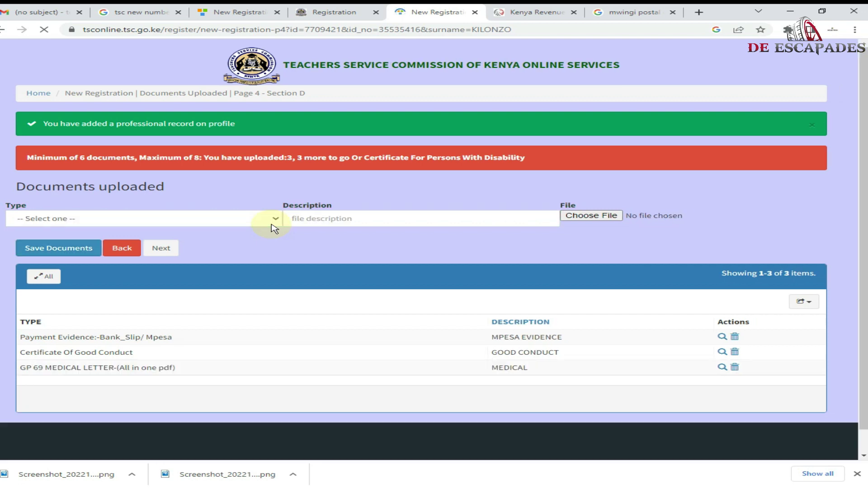
# - Upload ID.pdf as the ID/Passport document described as 'ID'
pyautogui.click(273, 220)
pyautogui.click(226, 238)
pyautogui.click(315, 220)
pyautogui.write('ID')
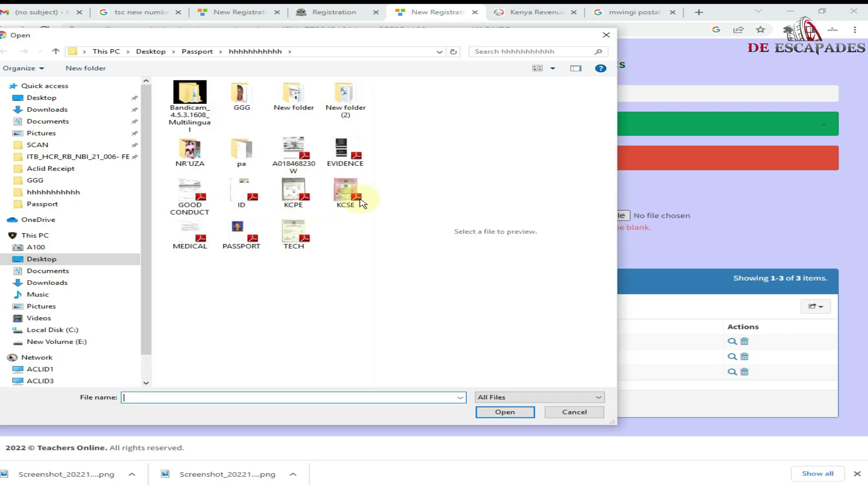
pyautogui.doubleClick(262, 200)
pyautogui.click(63, 248)
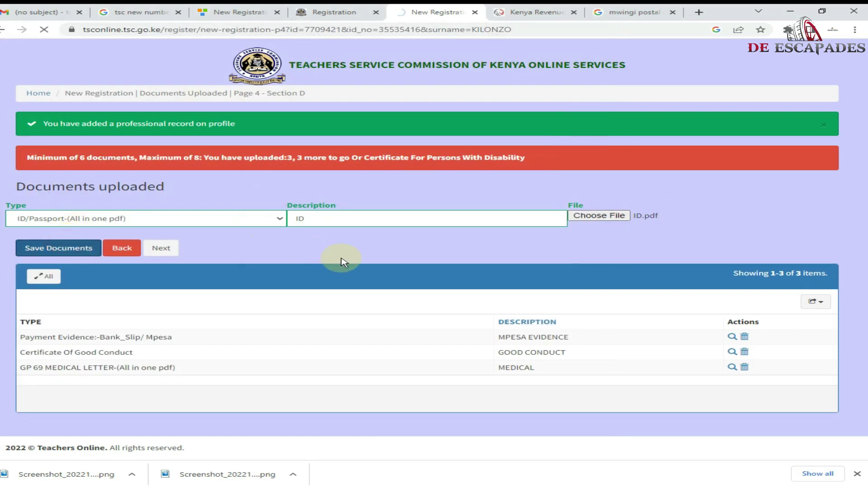
# - Add PASSPORT.pdf as the Passport Photo document, described as 'PASSPORT PHOTO'
pyautogui.click(220, 226)
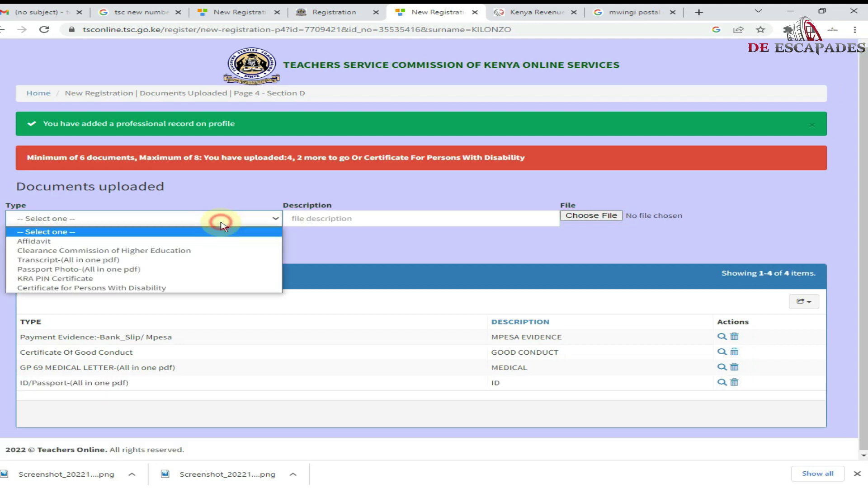
pyautogui.click(194, 271)
pyautogui.click(342, 218)
pyautogui.write('PA')
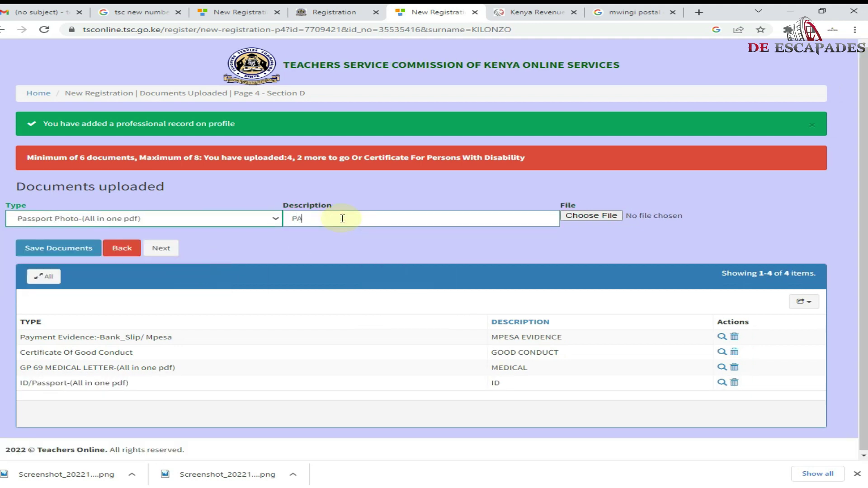
pyautogui.write('SSPORT PHHOTO')
pyautogui.click(347, 219)
pyautogui.press('BackSpace')
pyautogui.click(582, 214)
pyautogui.doubleClick(242, 231)
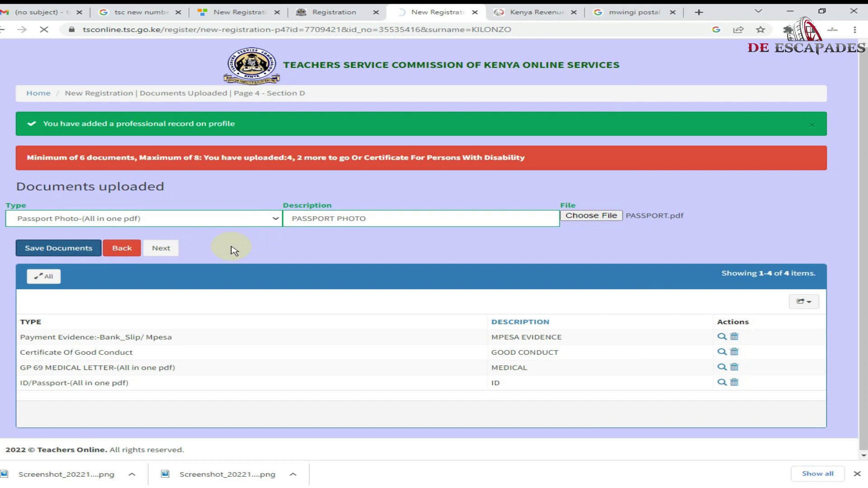
# - Upload the KRA PIN Certificate file with description 'kra'
pyautogui.click(223, 219)
pyautogui.click(192, 271)
pyautogui.click(369, 219)
pyautogui.write('kra')
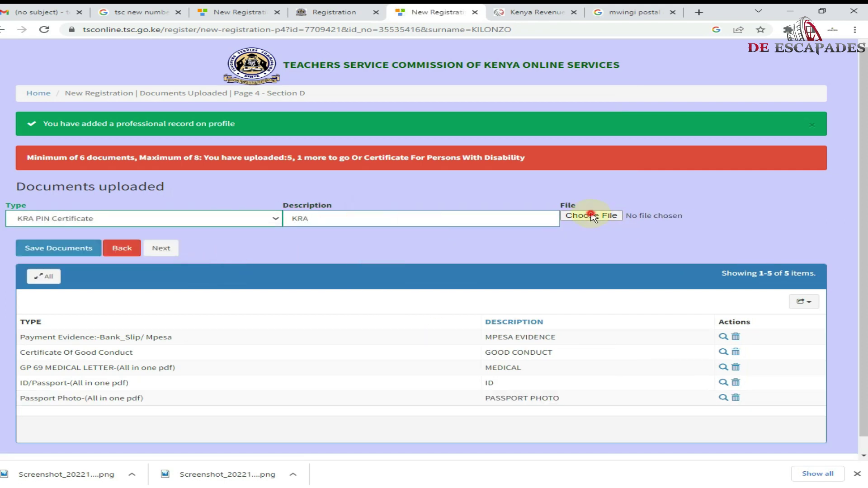
pyautogui.click(584, 217)
pyautogui.doubleClick(291, 151)
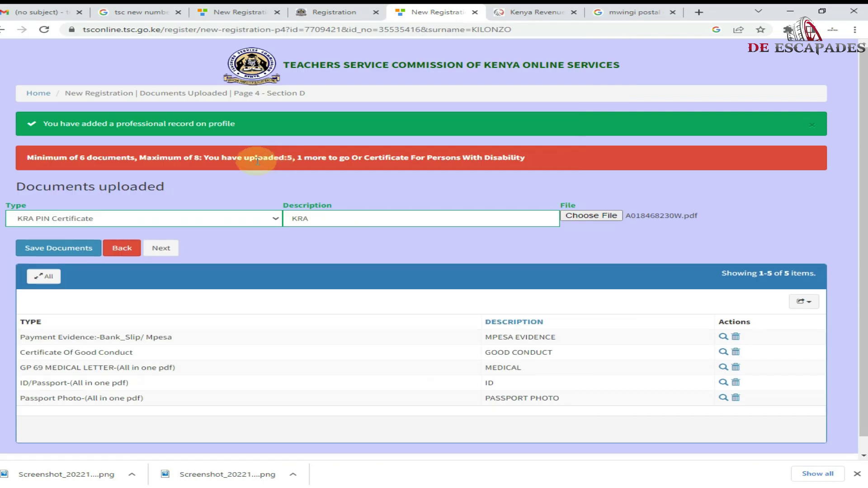
pyautogui.click(80, 254)
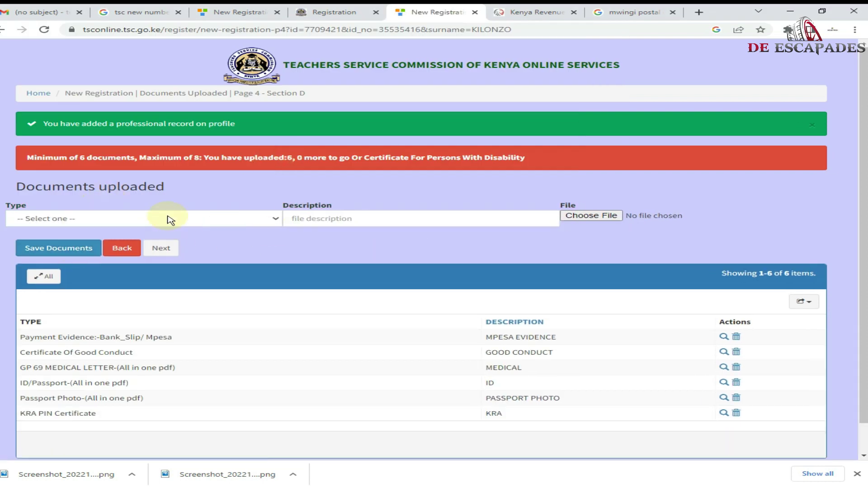
# - Upload TECH.pdf as the Transcript described as 'Transcripts', then continue to Other Details
pyautogui.click(168, 219)
pyautogui.click(175, 261)
pyautogui.click(307, 219)
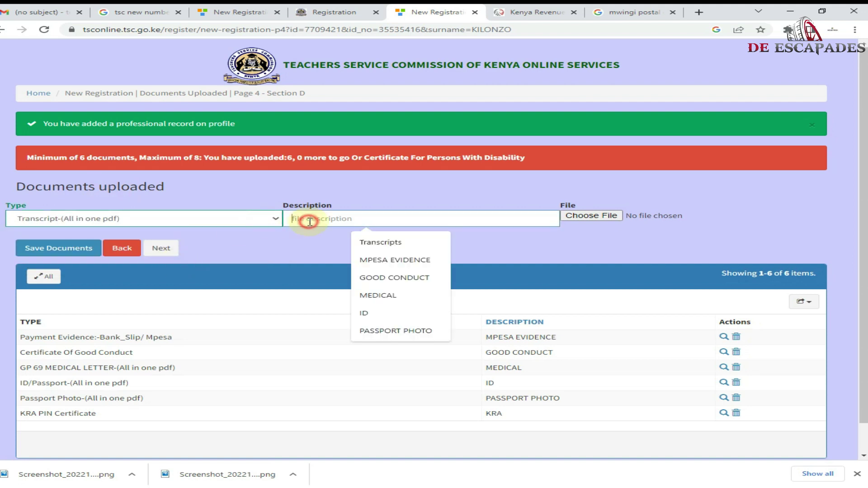
pyautogui.click(381, 244)
pyautogui.click(588, 215)
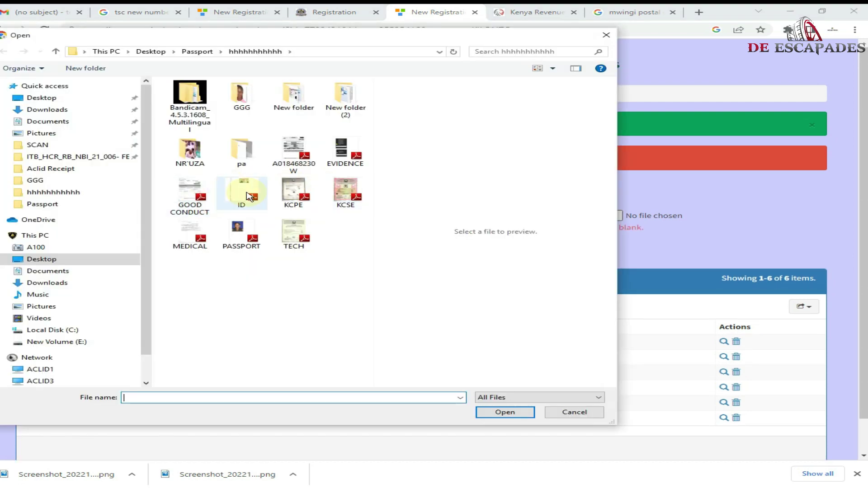
pyautogui.doubleClick(294, 235)
pyautogui.click(58, 248)
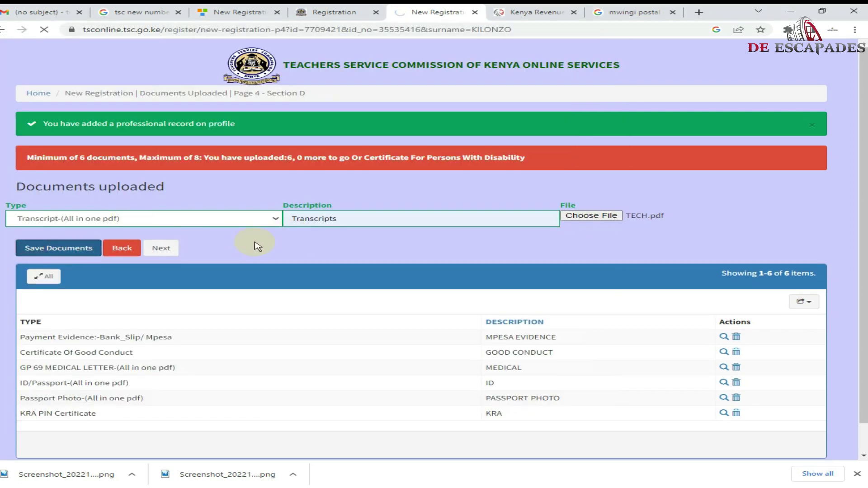
pyautogui.click(161, 248)
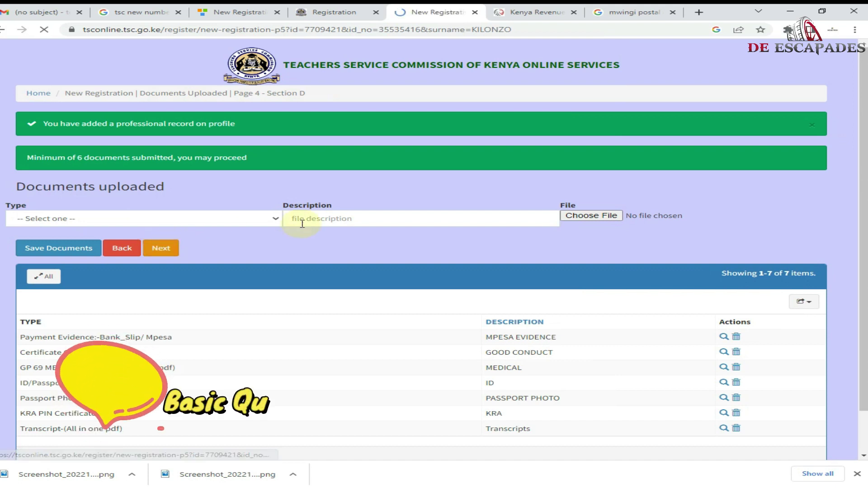
# - Set the main subject to ECD with grade Pass and 1000 hours completed
pyautogui.click(232, 131)
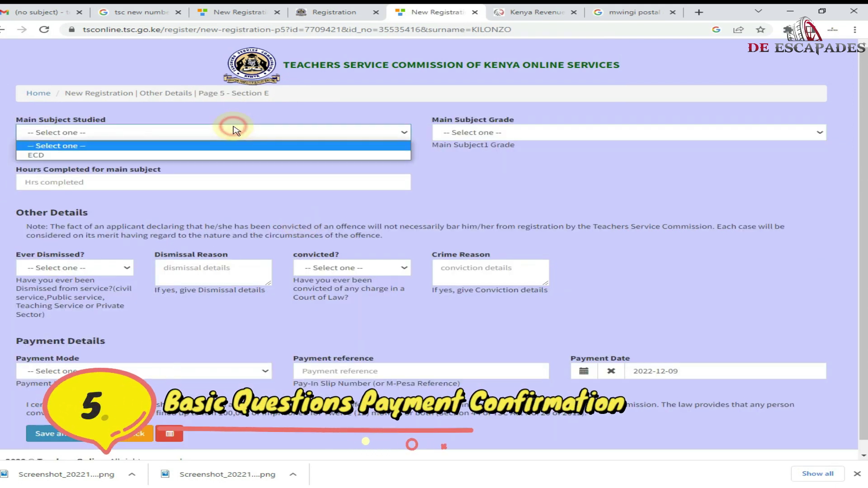
pyautogui.click(223, 156)
pyautogui.click(502, 134)
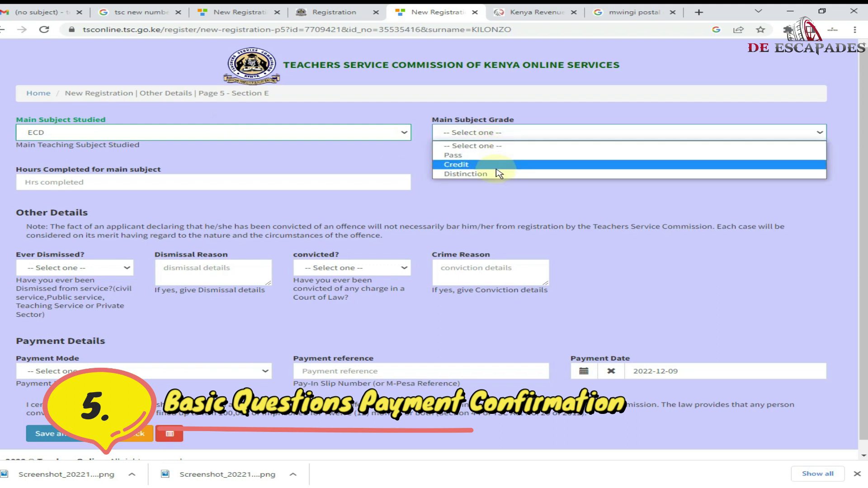
pyautogui.click(522, 156)
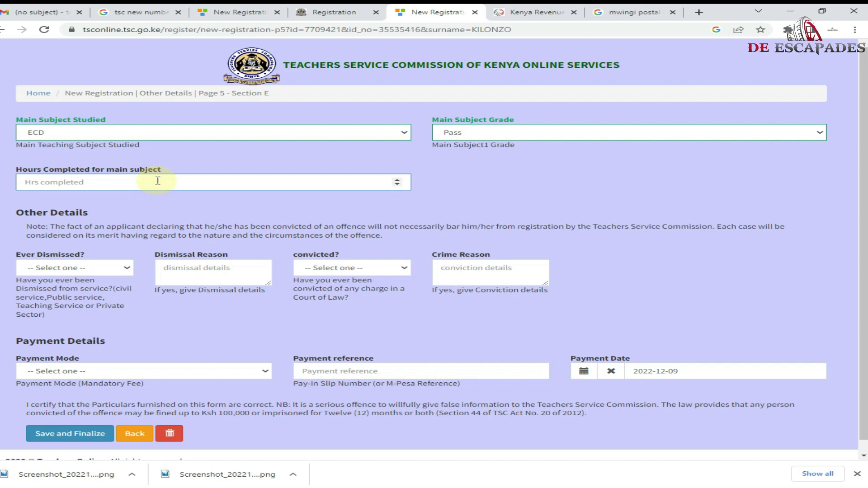
pyautogui.write('1000')
# - Answer No to both the Ever Dismissed and convicted questions
pyautogui.click(69, 267)
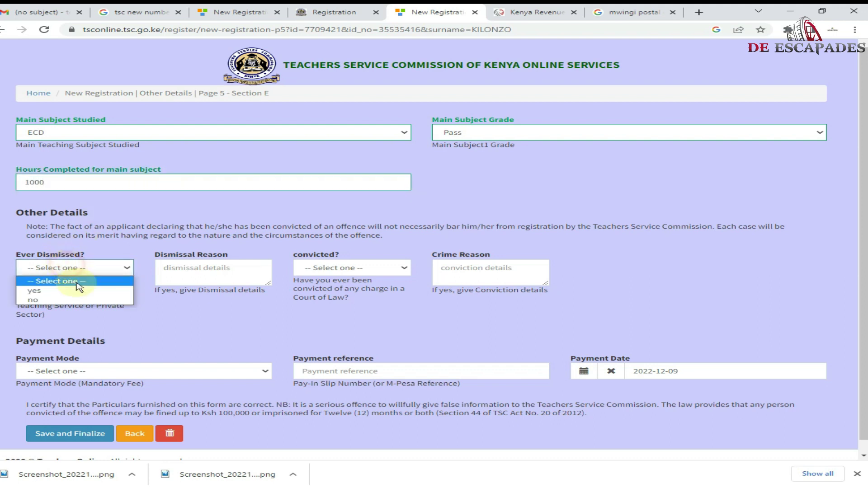
pyautogui.click(80, 301)
pyautogui.click(340, 268)
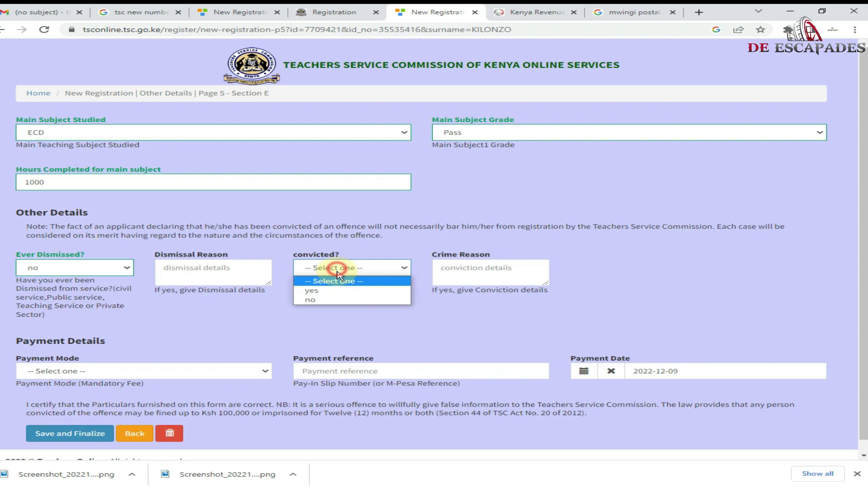
pyautogui.click(336, 301)
pyautogui.scroll(-1, 333, 295)
# - Choose MPESA as payment mode, enter the M-Pesa transaction reference, and save and finalize
pyautogui.click(58, 358)
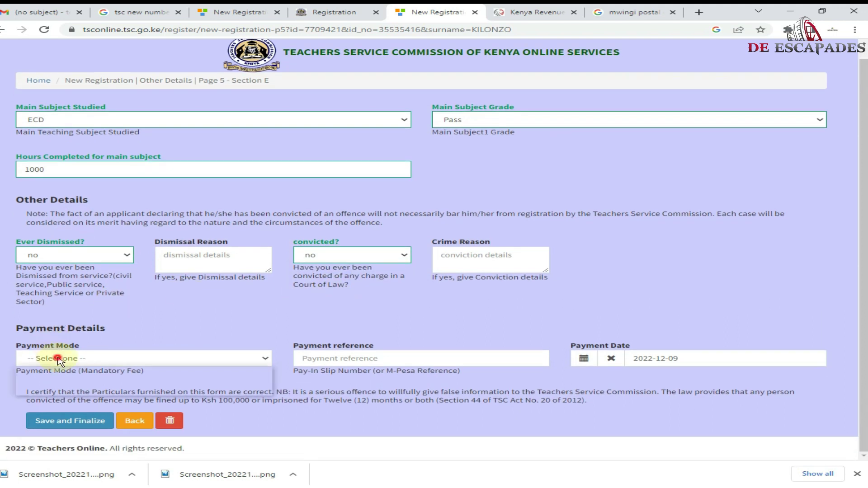
pyautogui.click(73, 381)
pyautogui.click(329, 359)
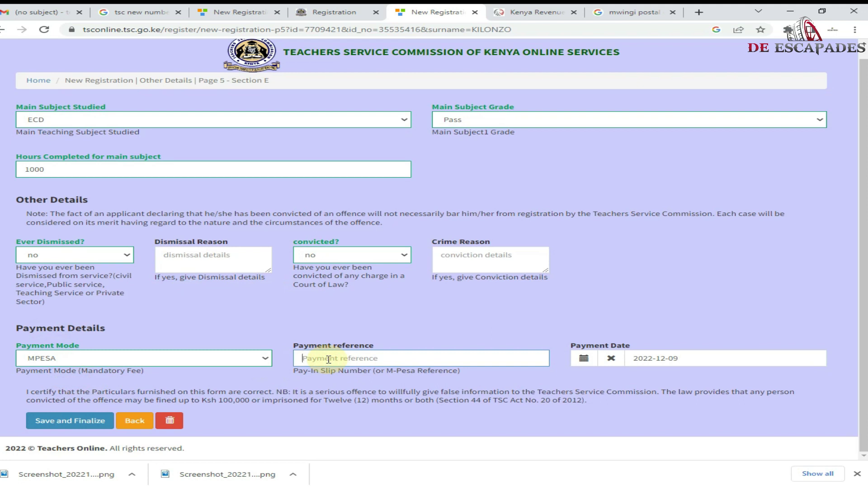
pyautogui.click(328, 360)
pyautogui.click(81, 414)
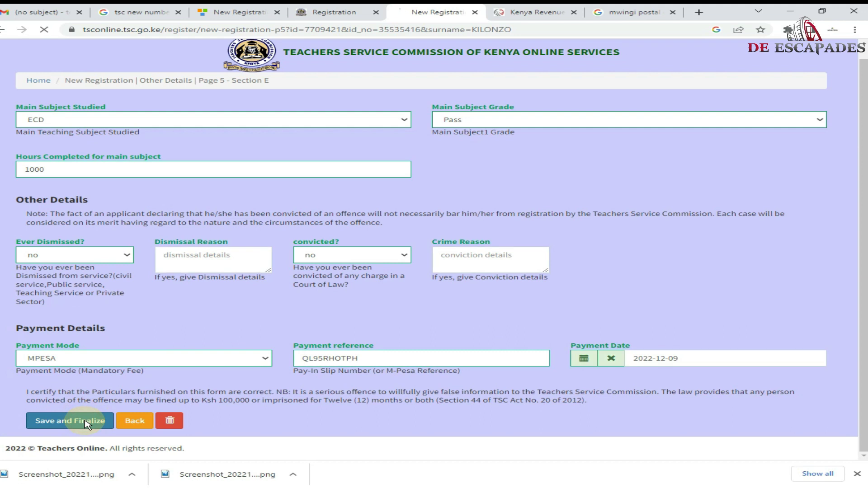